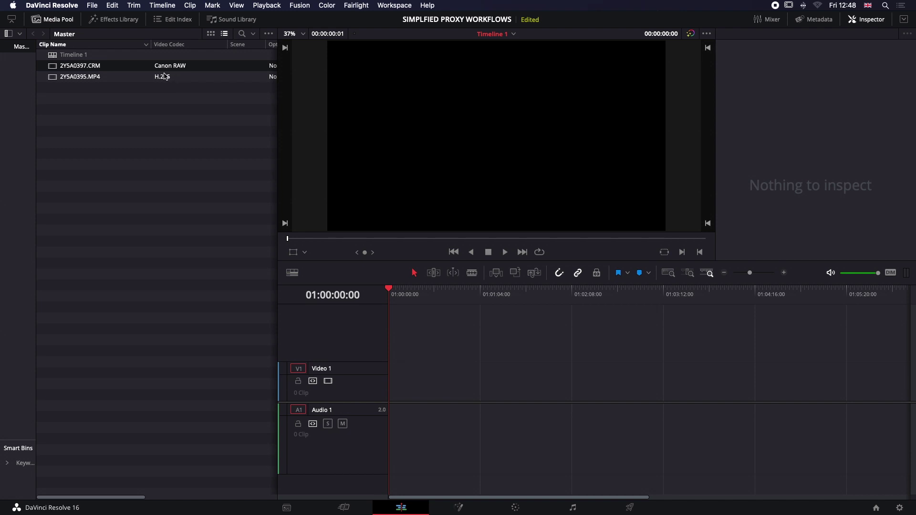
Put 2Y5A0397.CRM's video on Video 1, then add an in/out-marked section of 2Y5A0395.MP4 after it
{"action": "double_click", "coordinate": [160, 67]}
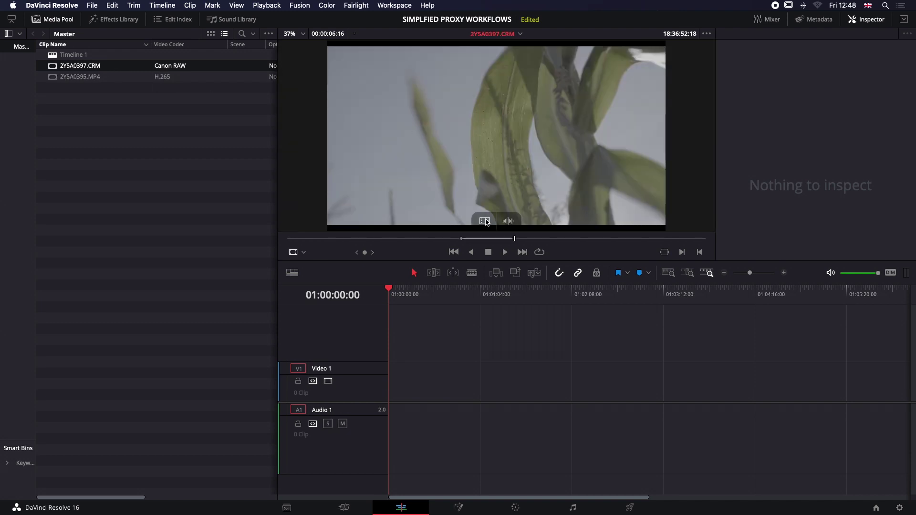
{"action": "left_click_drag", "start_coordinate": [485, 220], "coordinate": [384, 397]}
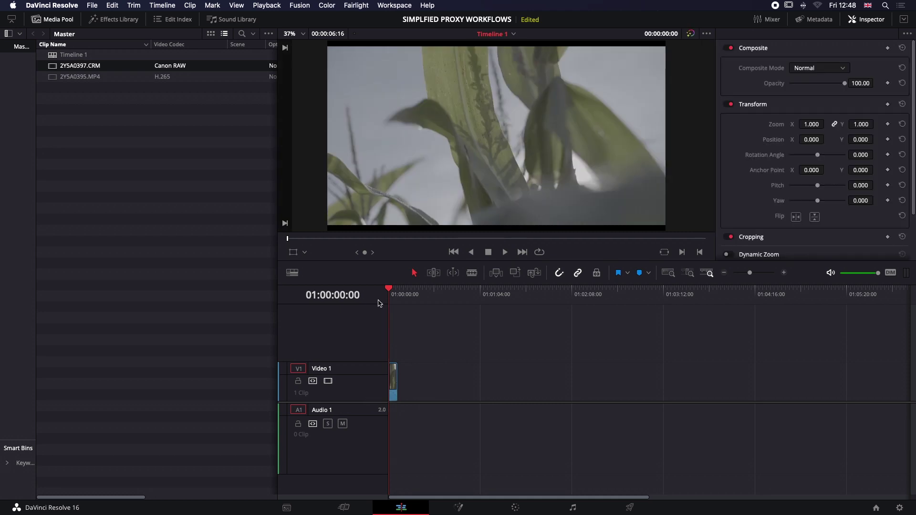
{"action": "double_click", "coordinate": [89, 77]}
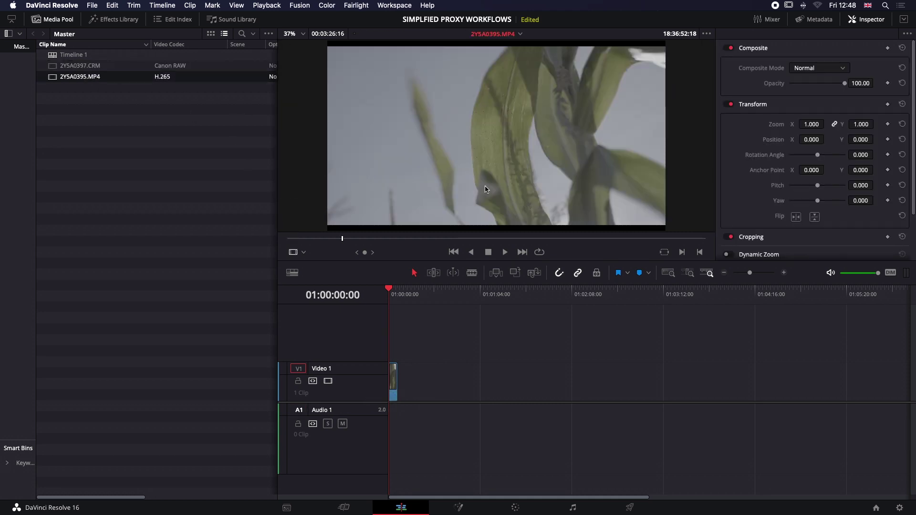
{"action": "key", "text": "Home"}
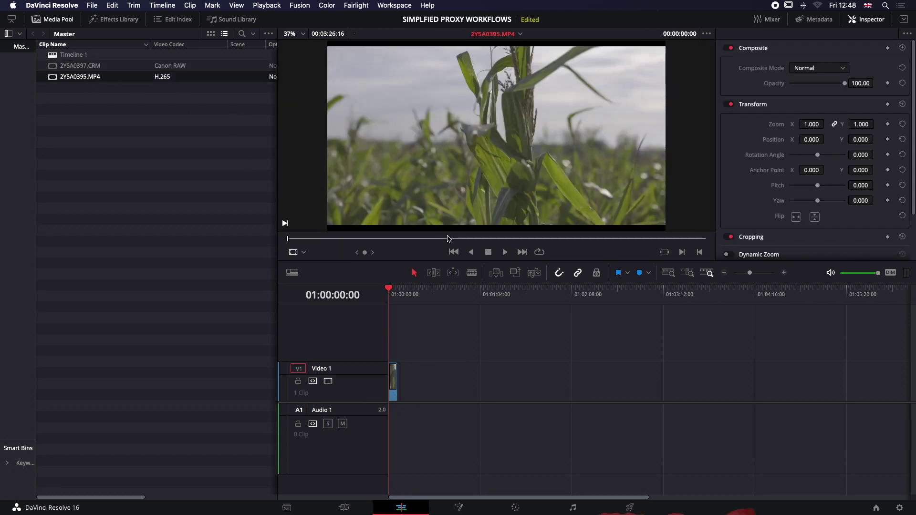
{"action": "left_click", "coordinate": [431, 239]}
{"action": "left_click", "coordinate": [480, 238]}
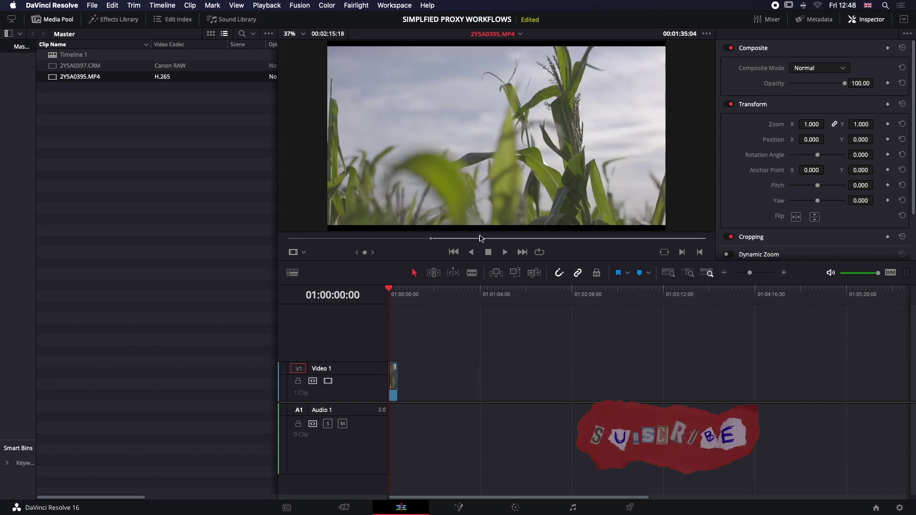
{"action": "key", "text": "o"}
{"action": "left_click_drag", "start_coordinate": [477, 201], "coordinate": [415, 381]}
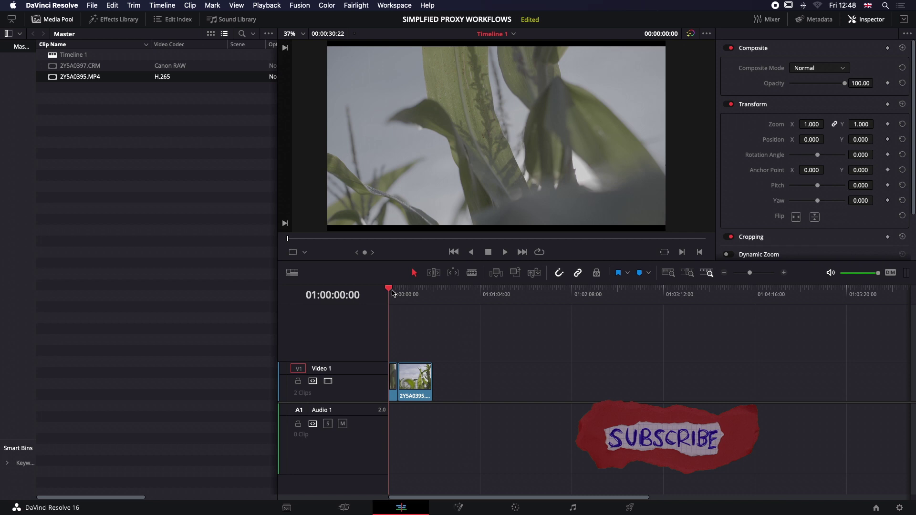
{"action": "mouse_move", "coordinate": [399, 291]}
{"action": "left_mouse_down"}
{"action": "mouse_move", "coordinate": [419, 292]}
{"action": "mouse_move", "coordinate": [389, 292]}
{"action": "left_mouse_up"}
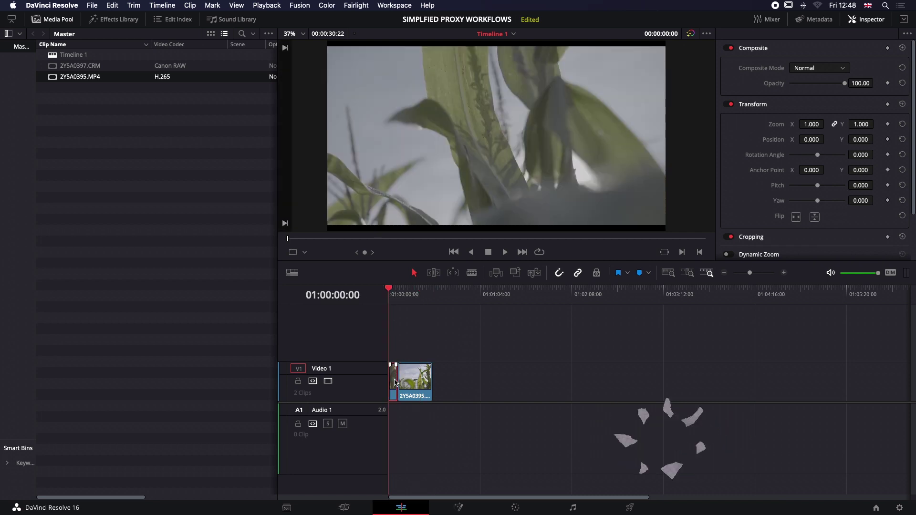
Show the Metadata panel and check the H.265 timeline clip's codec details
{"action": "left_click", "coordinate": [814, 19]}
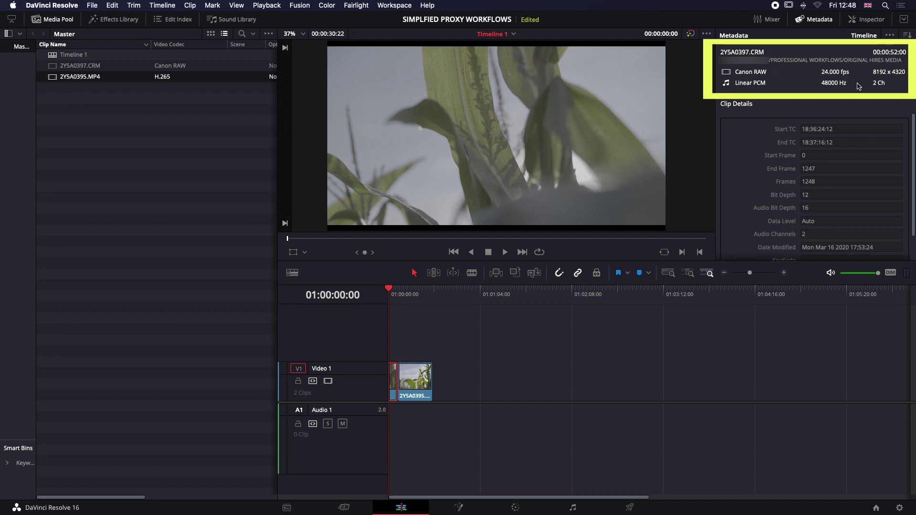
{"action": "left_click", "coordinate": [426, 385]}
{"action": "left_click", "coordinate": [413, 289]}
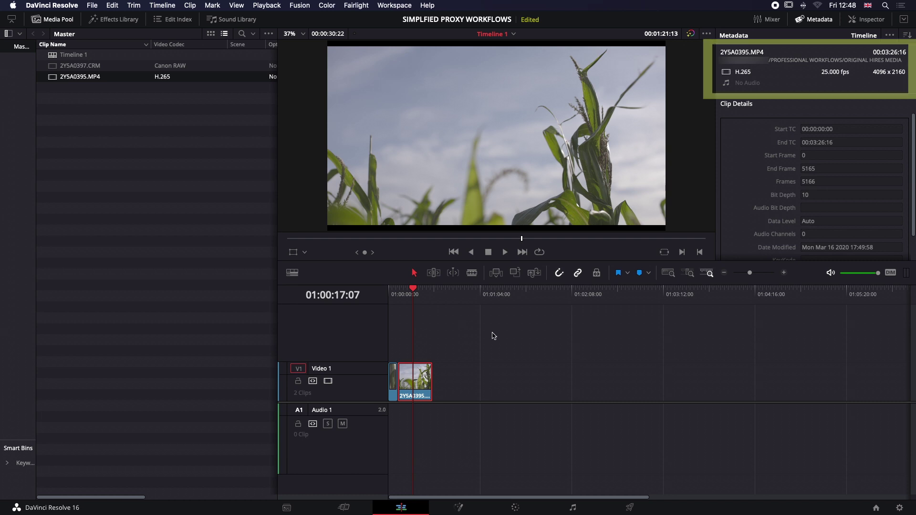
Play the two-clip edit from the start, then park the playhead at the beginning with nothing selected
{"action": "left_click_drag", "start_coordinate": [413, 292], "coordinate": [388, 290]}
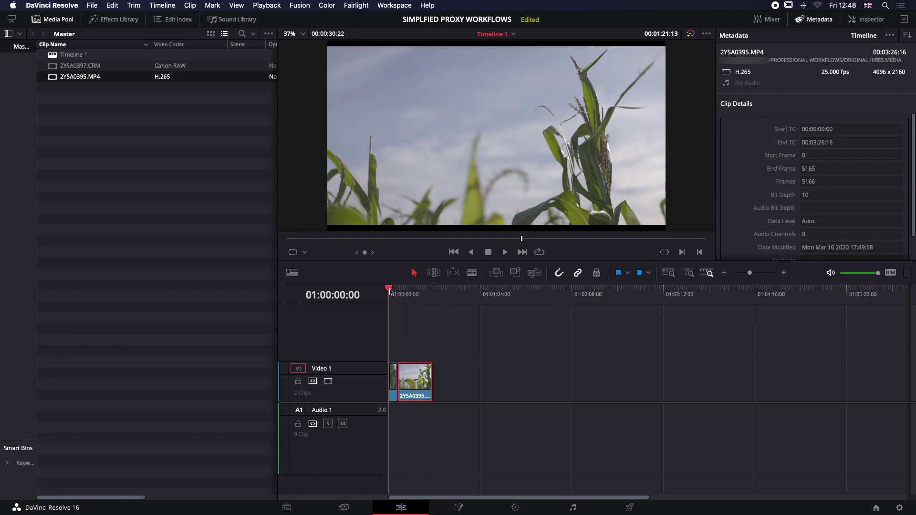
{"action": "key", "text": "space"}
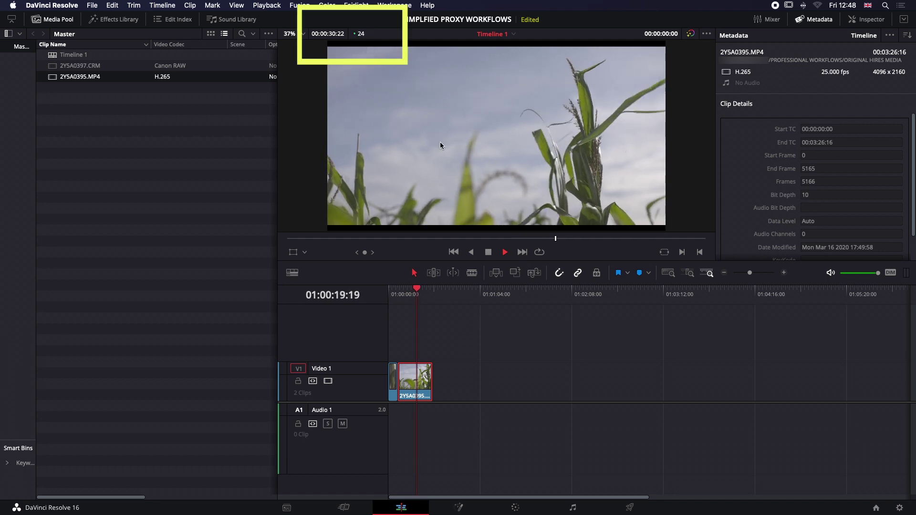
{"action": "left_click", "coordinate": [417, 296]}
{"action": "left_click_drag", "start_coordinate": [417, 296], "coordinate": [377, 301]}
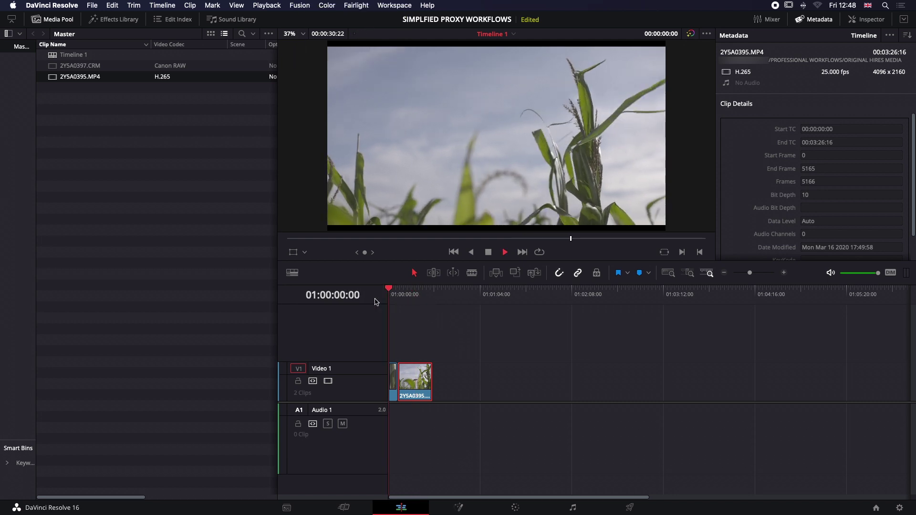
{"action": "key", "text": "space"}
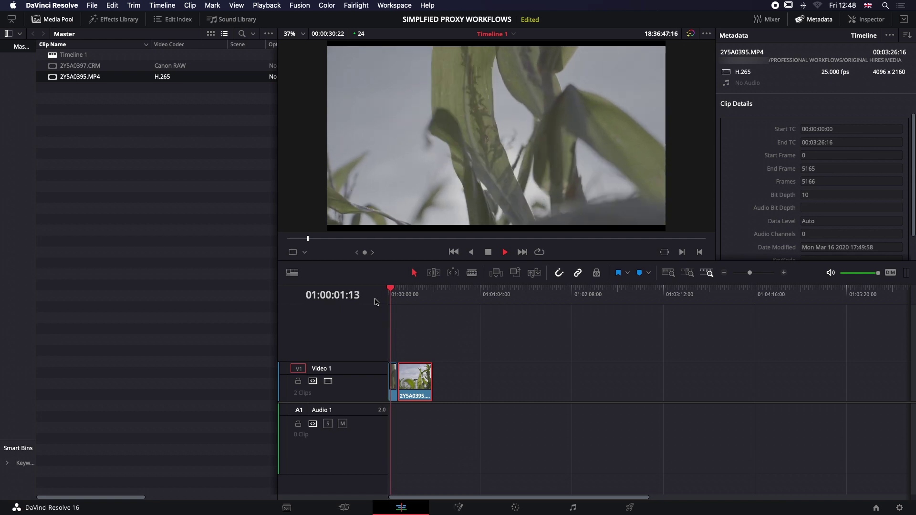
{"action": "key", "text": "space"}
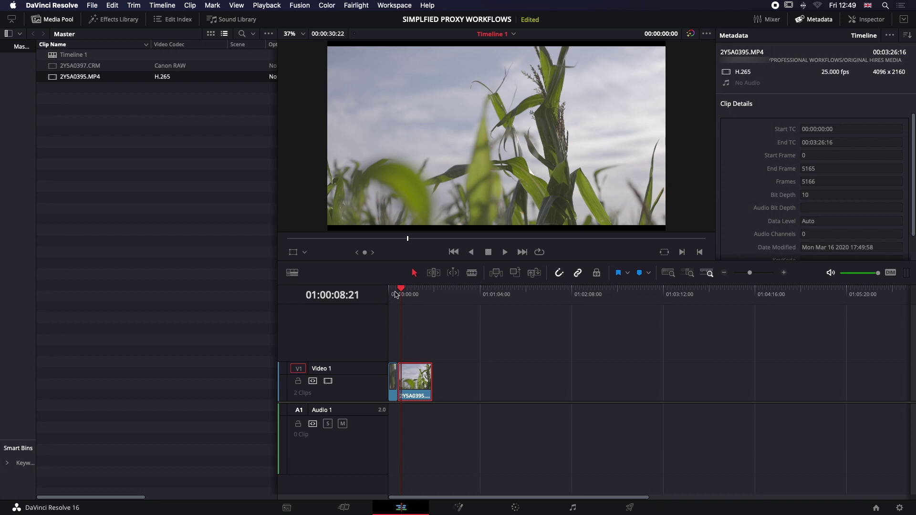
{"action": "left_click", "coordinate": [390, 296]}
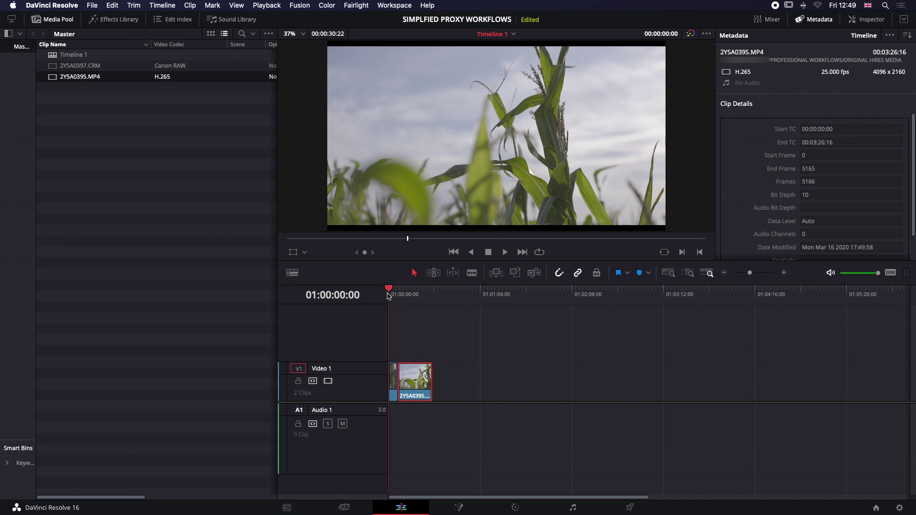
{"action": "left_click", "coordinate": [413, 456]}
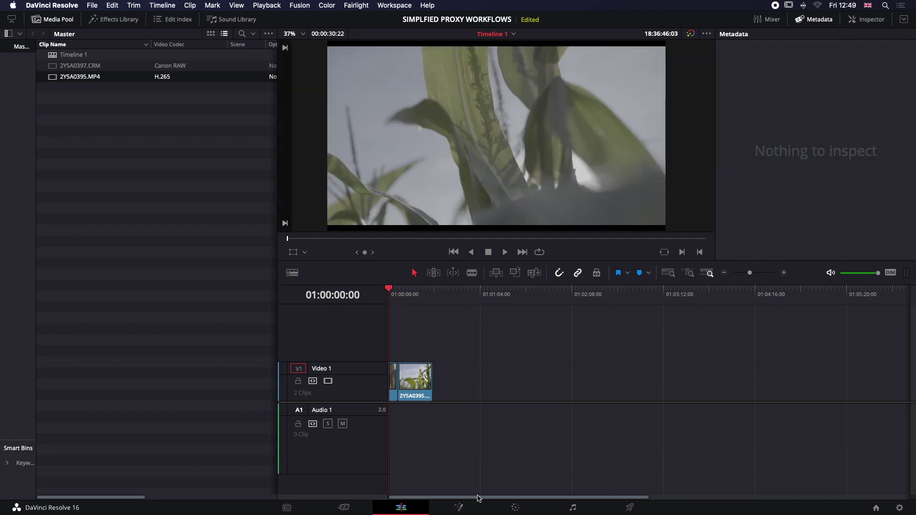
On the Deliver page's Video settings, set the render destination to the PROXY MEDIA folder
{"action": "left_click", "coordinate": [630, 507]}
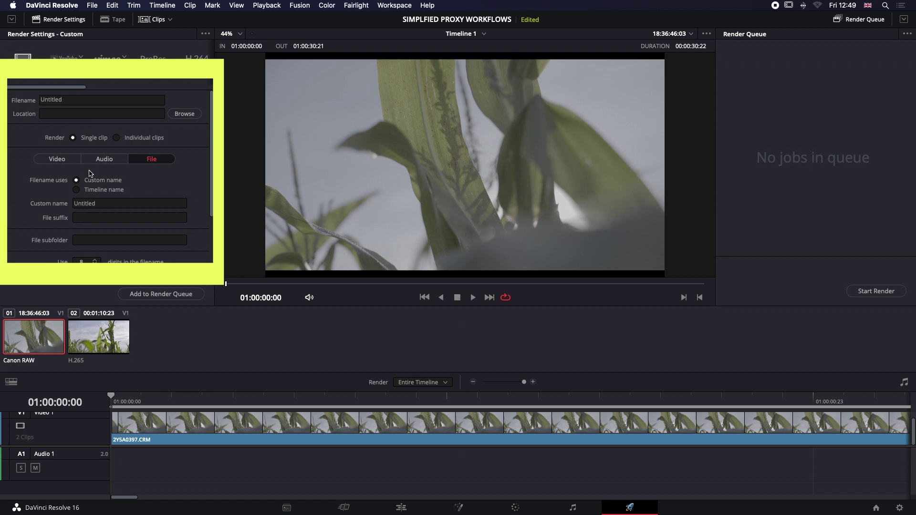
{"action": "left_click", "coordinate": [60, 159]}
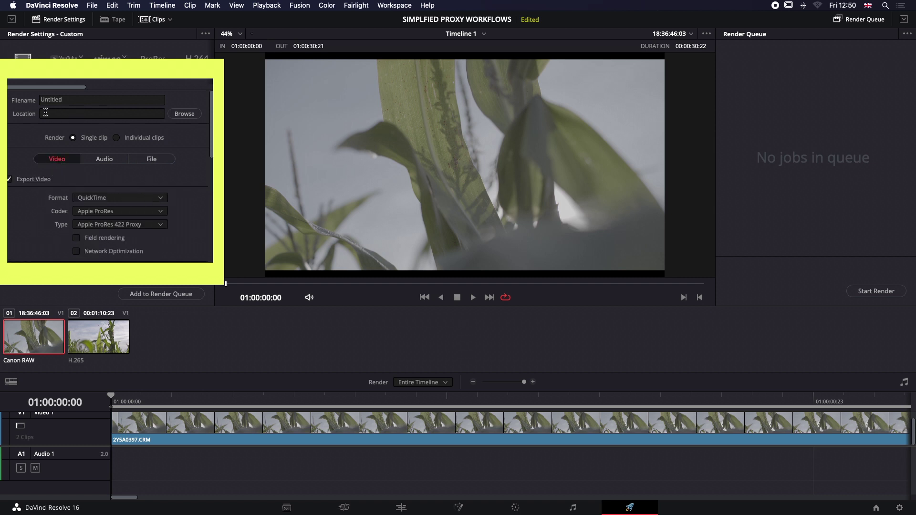
{"action": "left_click", "coordinate": [193, 115]}
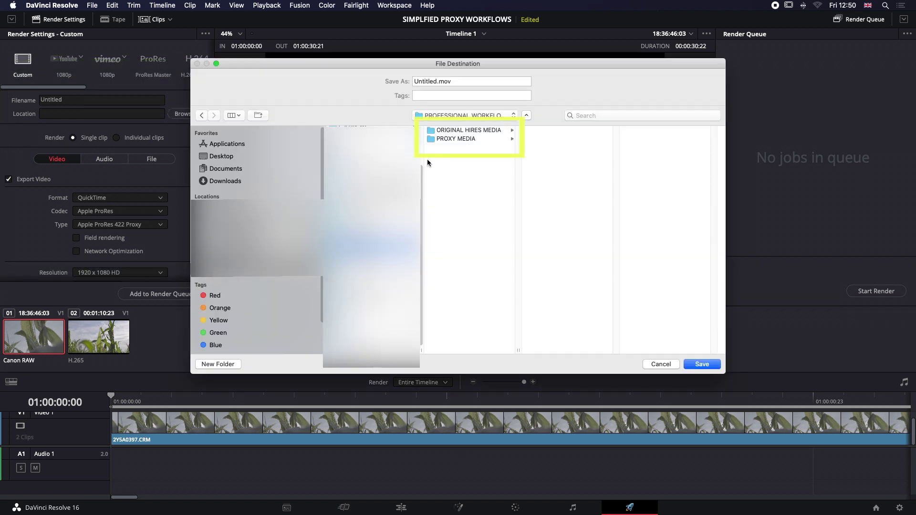
{"action": "left_click", "coordinate": [454, 140]}
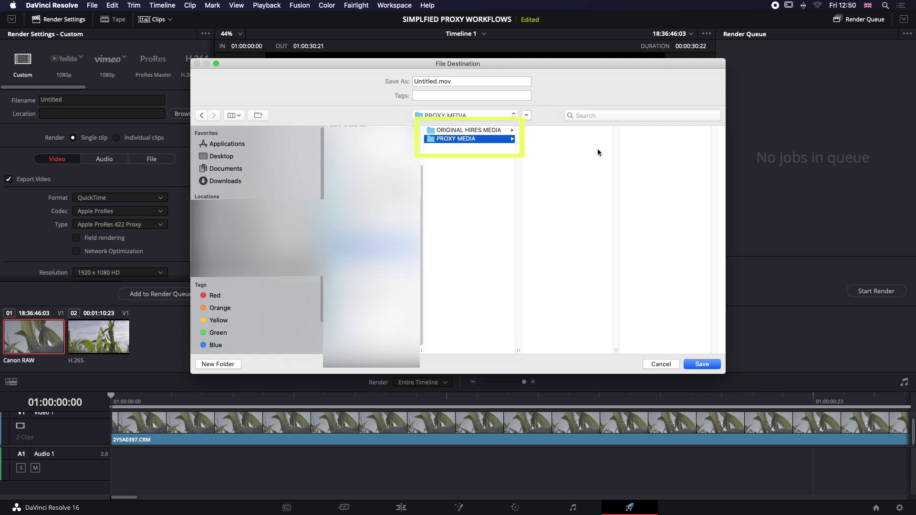
{"action": "left_click", "coordinate": [457, 132]}
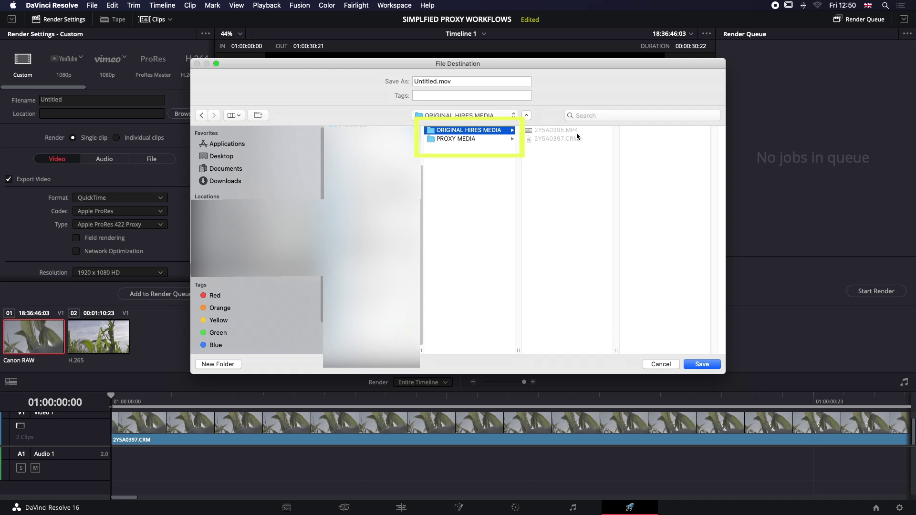
{"action": "left_click", "coordinate": [459, 139]}
{"action": "left_click", "coordinate": [459, 130]}
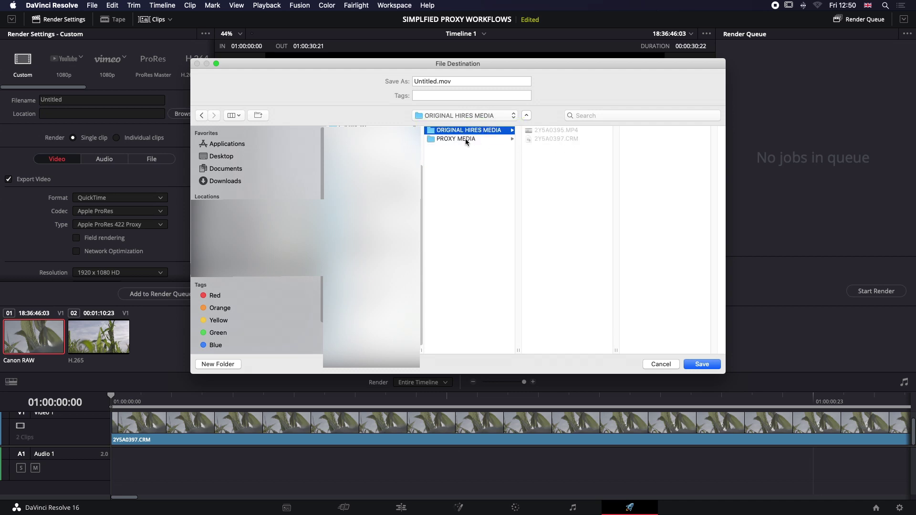
{"action": "left_click", "coordinate": [460, 138]}
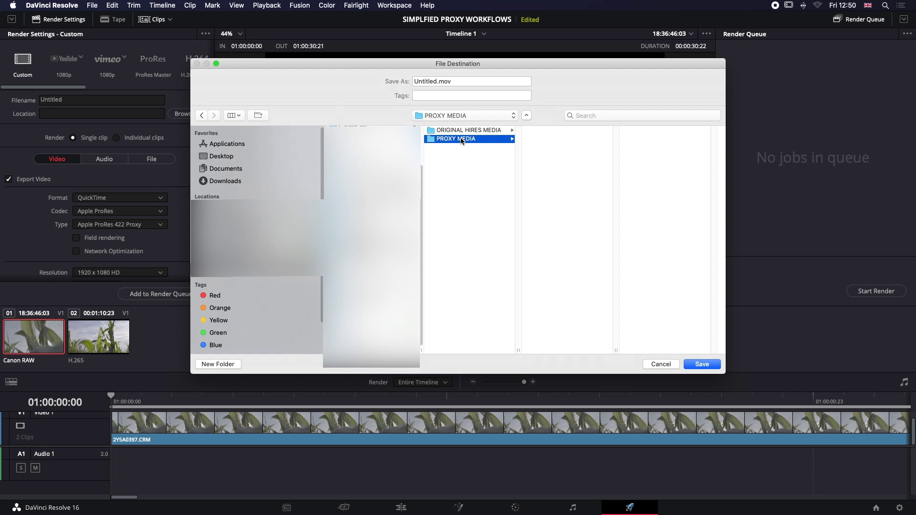
{"action": "left_click", "coordinate": [701, 364]}
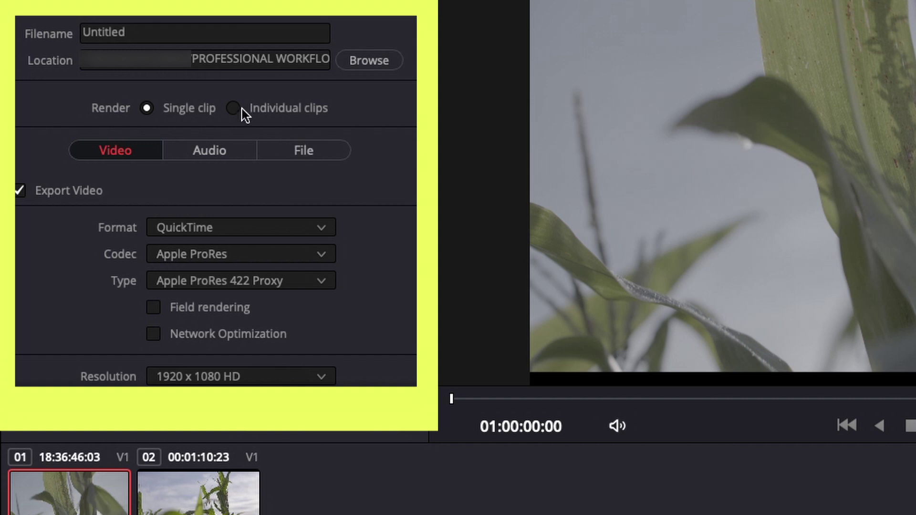
Render Job 1 as individual ProRes 422 Proxy clips with filenames from the source name
{"action": "left_click", "coordinate": [233, 109]}
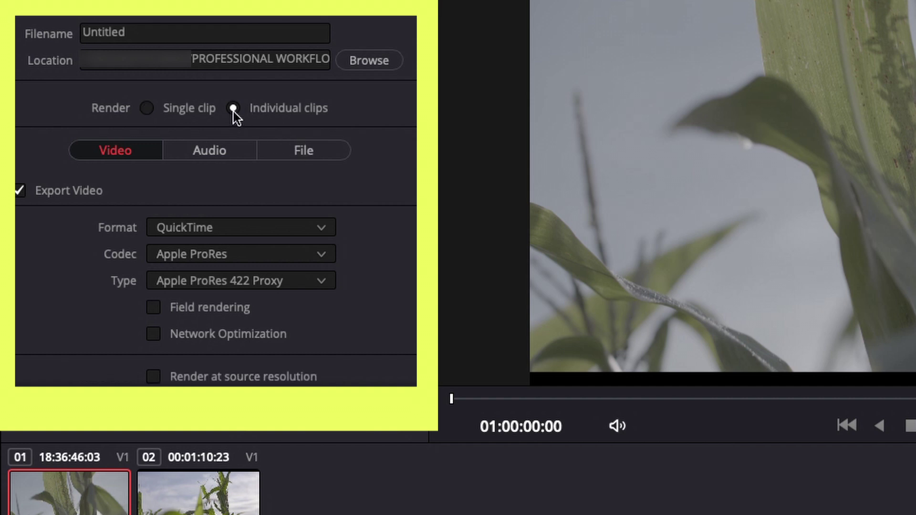
{"action": "left_click", "coordinate": [305, 153]}
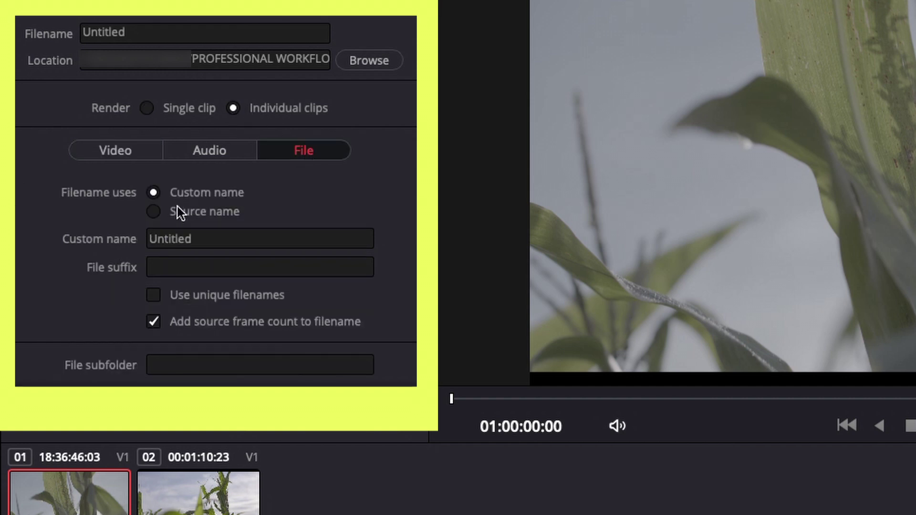
{"action": "left_click", "coordinate": [155, 213]}
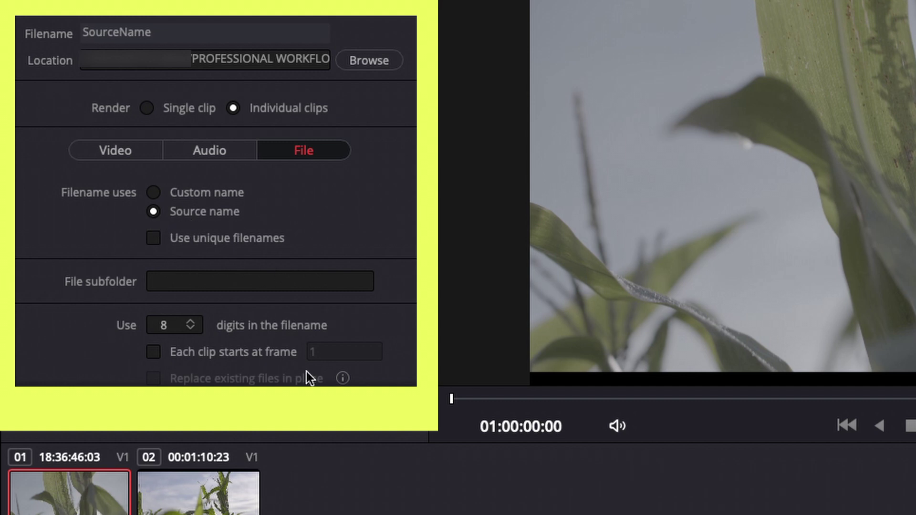
{"action": "left_click", "coordinate": [296, 417]}
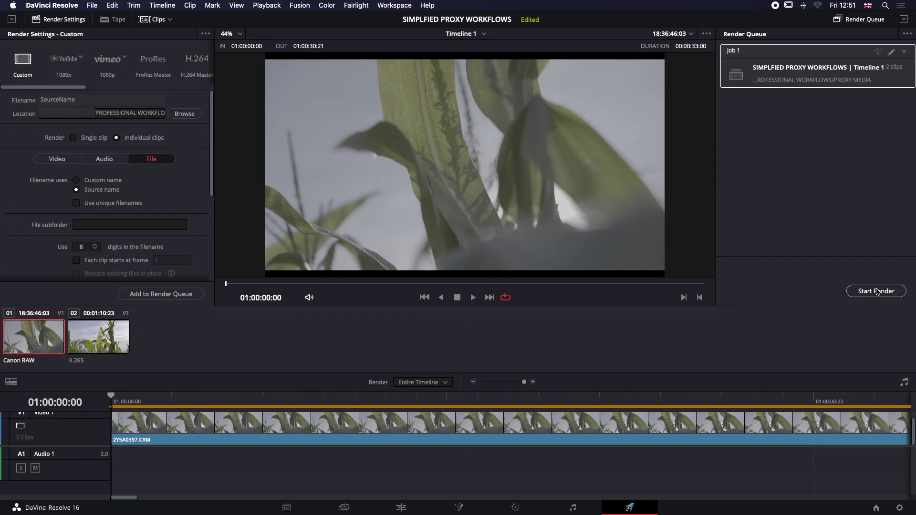
{"action": "left_click", "coordinate": [877, 291]}
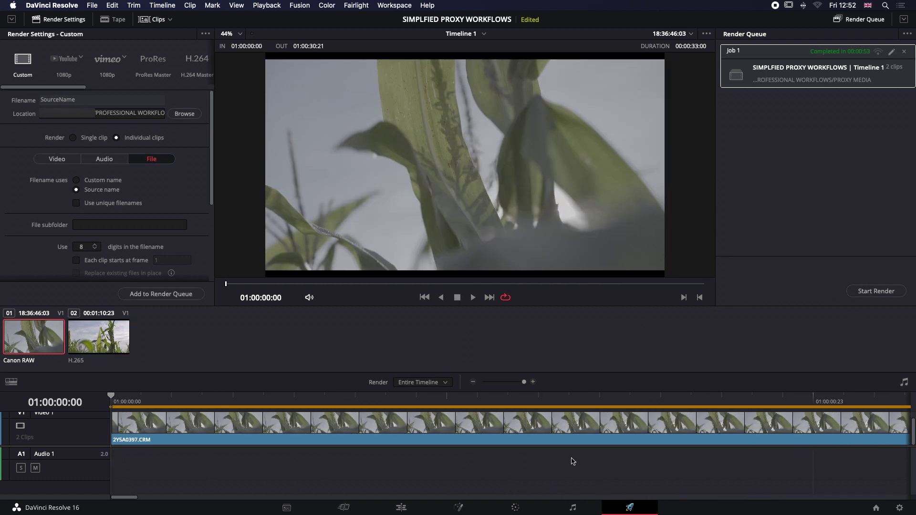
Delete both clips from Video 1 on the Edit page timeline
{"action": "left_click", "coordinate": [402, 510]}
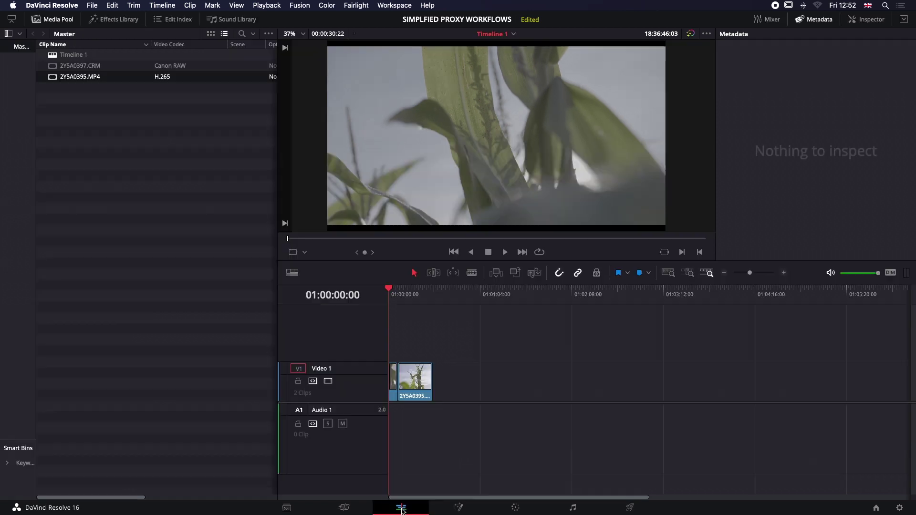
{"action": "left_click_drag", "start_coordinate": [452, 379], "coordinate": [359, 380]}
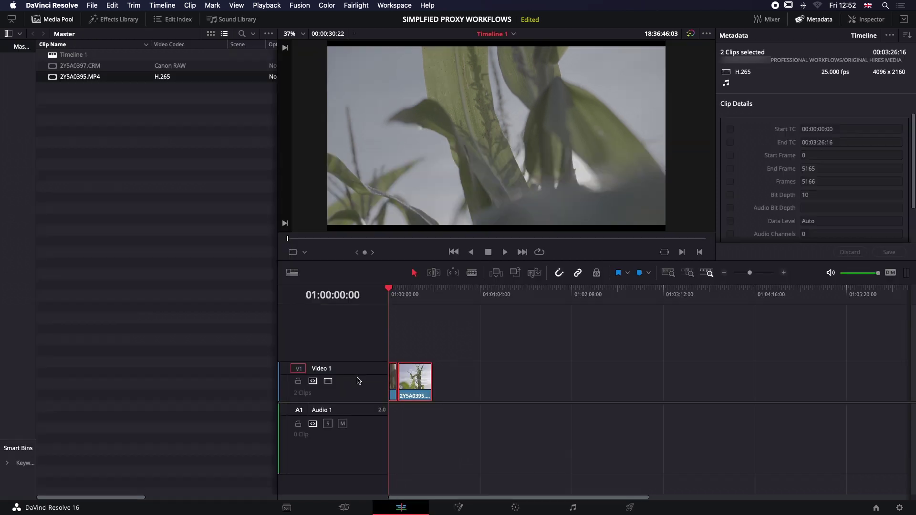
{"action": "key", "text": "Delete"}
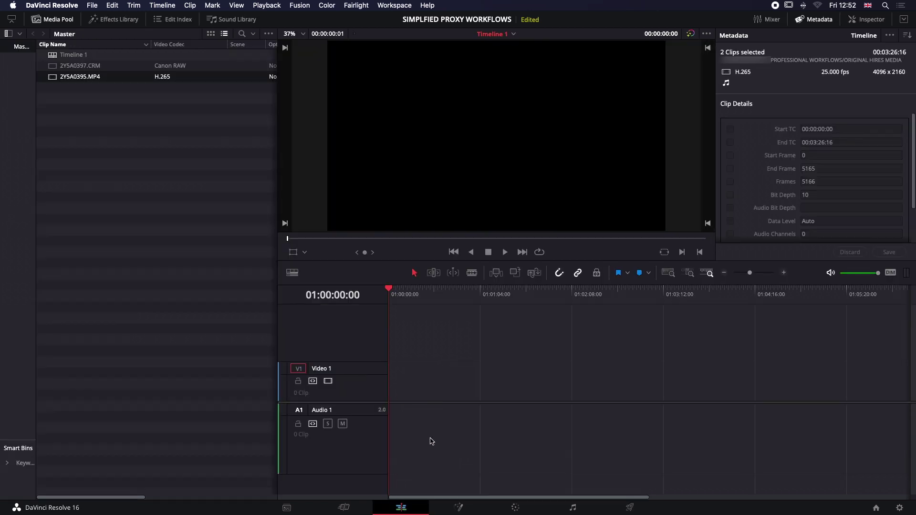
Select both high-res clips in the Media page's pool and delete them
{"action": "left_click", "coordinate": [287, 509]}
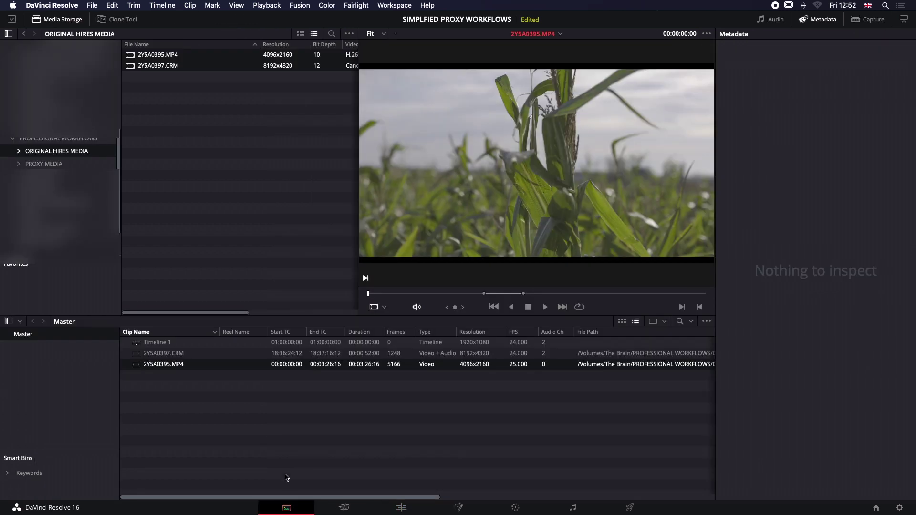
{"action": "left_click_drag", "start_coordinate": [185, 380], "coordinate": [168, 354]}
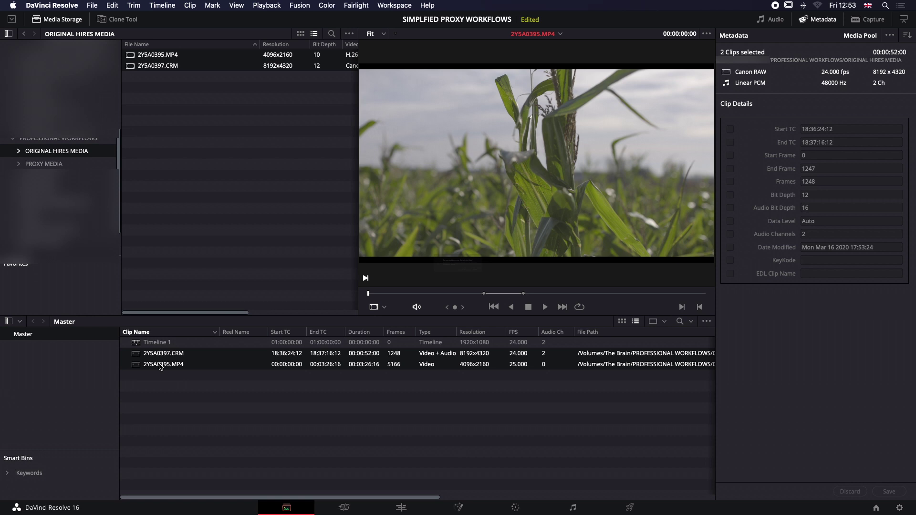
{"action": "key", "text": "Delete"}
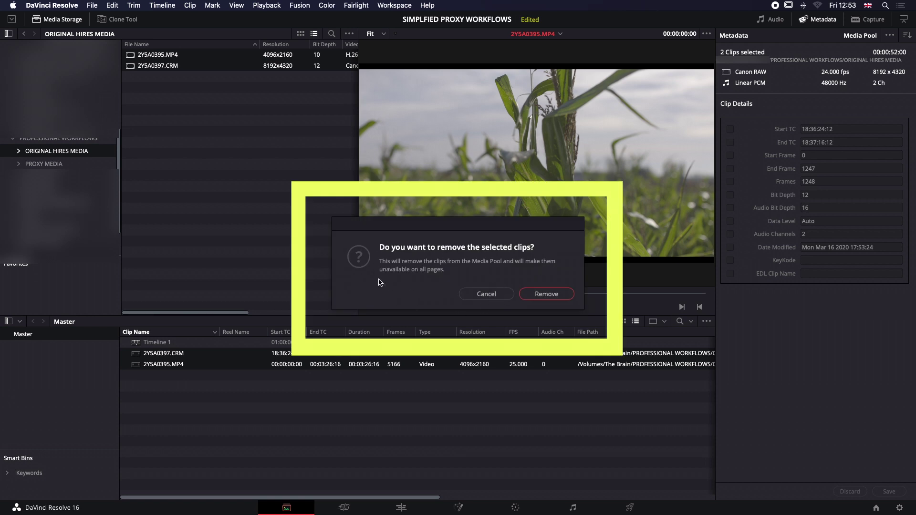
Confirm the removal and import 2Y5A0397.mov and 2Y5A0395.mov from PROXY MEDIA into the Master pool
{"action": "left_click", "coordinate": [546, 297]}
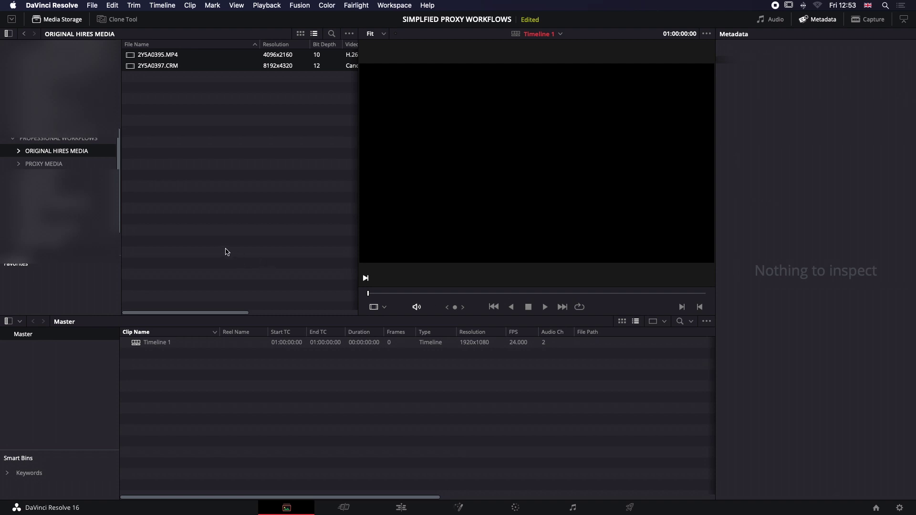
{"action": "left_click", "coordinate": [77, 166]}
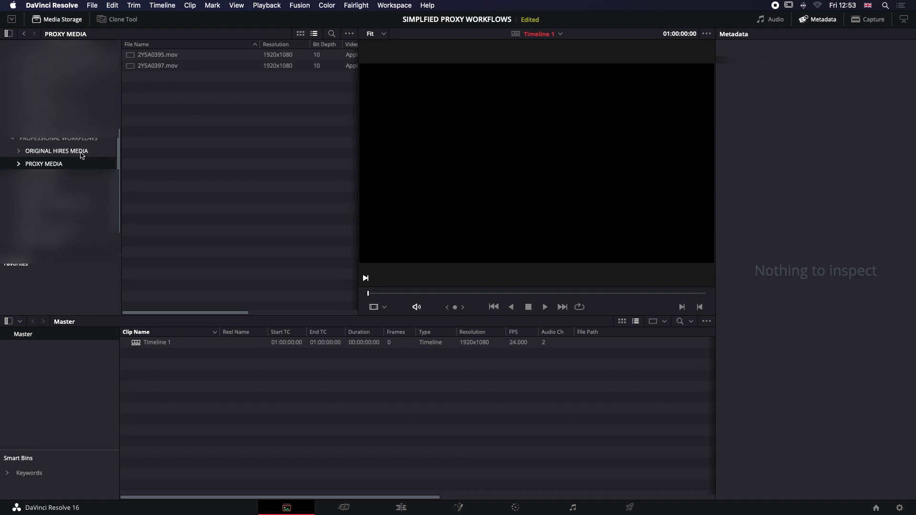
{"action": "left_click", "coordinate": [143, 65]}
{"action": "left_click_drag", "start_coordinate": [131, 55], "coordinate": [164, 361]}
{"action": "left_click", "coordinate": [78, 154]}
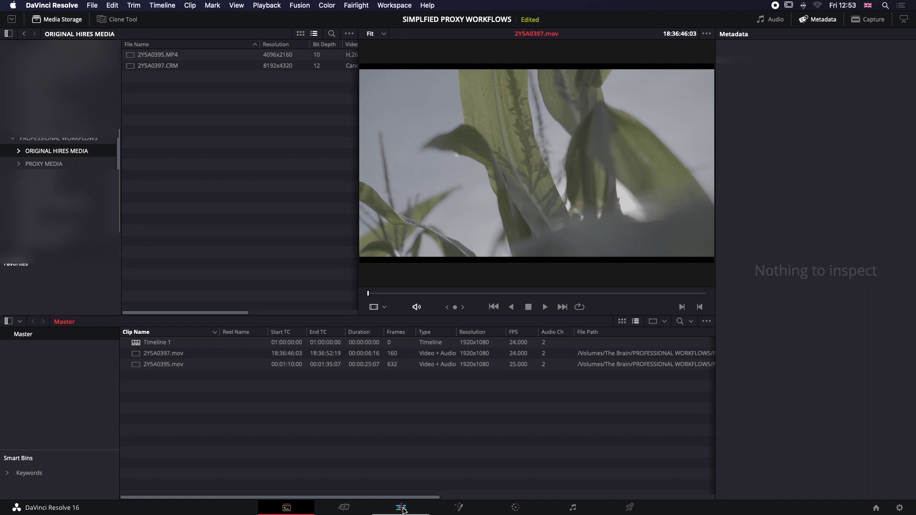
Place both proxy clips onto Timeline 1 and play them back
{"action": "left_click", "coordinate": [402, 508]}
{"action": "left_click_drag", "start_coordinate": [140, 127], "coordinate": [96, 65]}
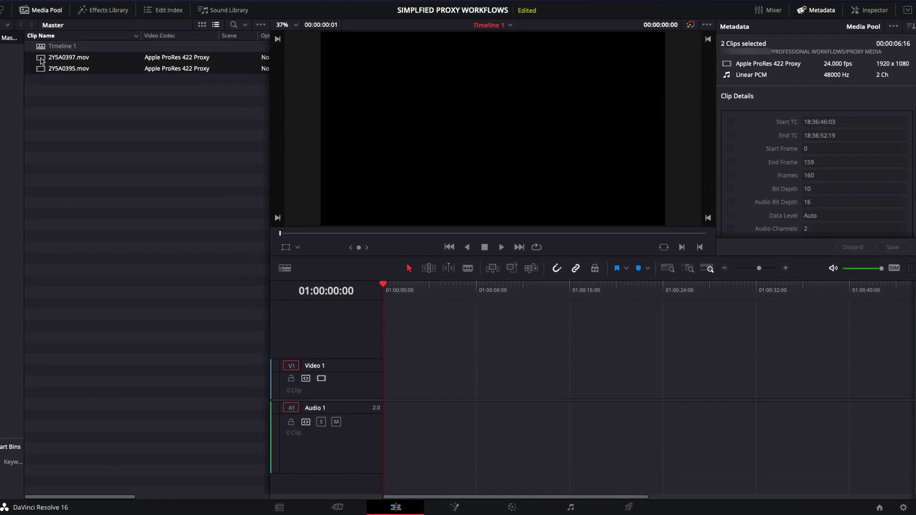
{"action": "left_click_drag", "start_coordinate": [40, 60], "coordinate": [382, 376]}
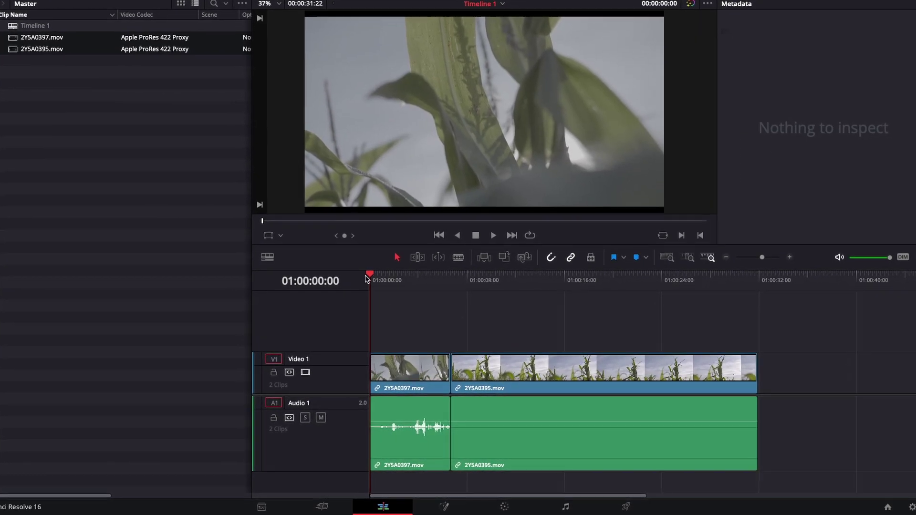
{"action": "key", "text": "space"}
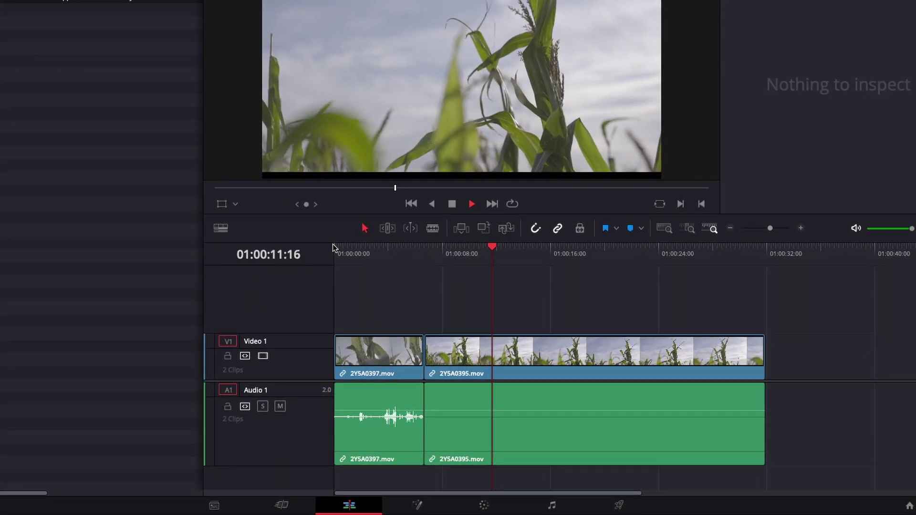
{"action": "key", "text": "space"}
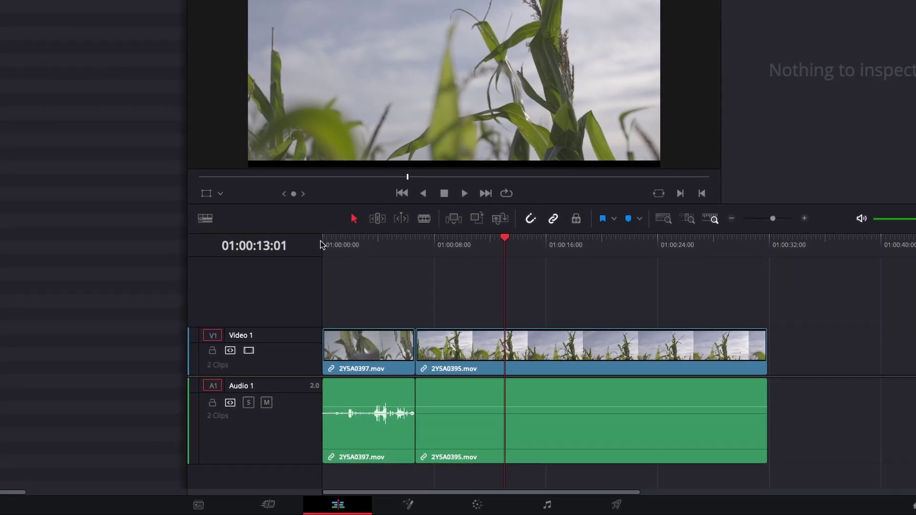
Cut 2Y5A0395.mov at the playhead and again at 01:00:20:14
{"action": "key", "text": "ctrl+b"}
{"action": "key", "text": "b"}
{"action": "left_click", "coordinate": [609, 234]}
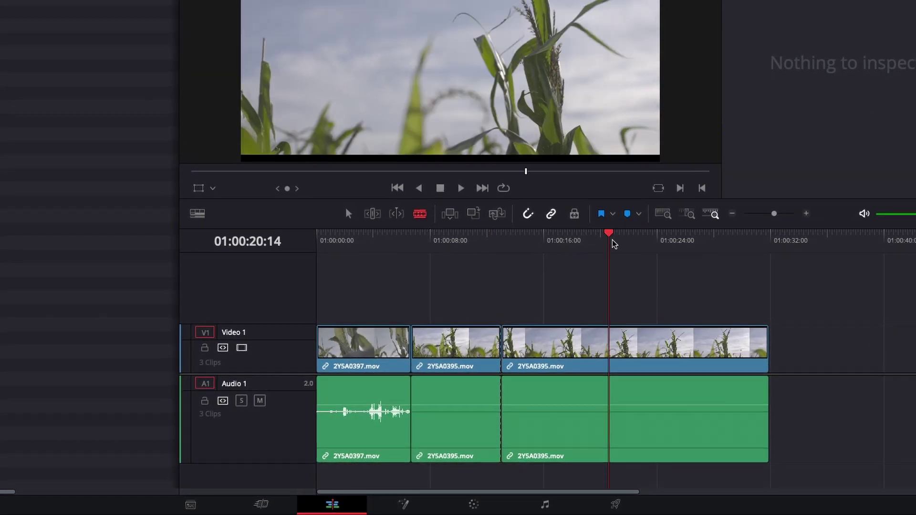
{"action": "key", "text": "ctrl+b"}
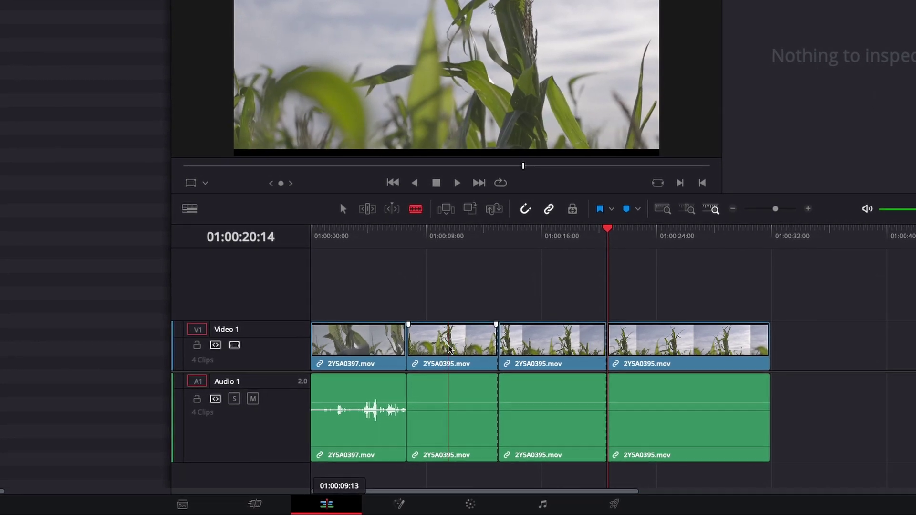
{"action": "key", "text": "a"}
Reorder the pieces to 2Y5A0395, 2Y5A0397, 2Y5A0395, 2Y5A0395 and close the gap
{"action": "left_click_drag", "start_coordinate": [456, 351], "coordinate": [334, 279]}
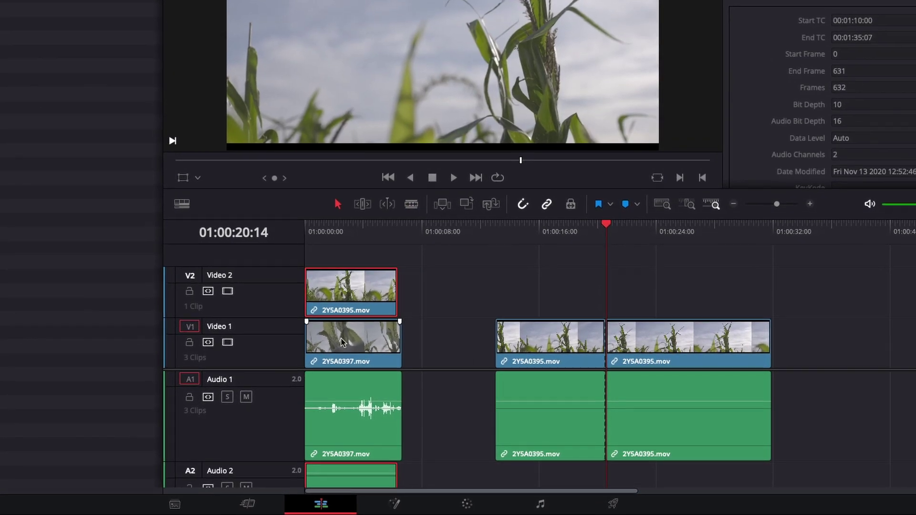
{"action": "left_click_drag", "start_coordinate": [343, 340], "coordinate": [433, 340]}
{"action": "left_click_drag", "start_coordinate": [372, 286], "coordinate": [372, 339]}
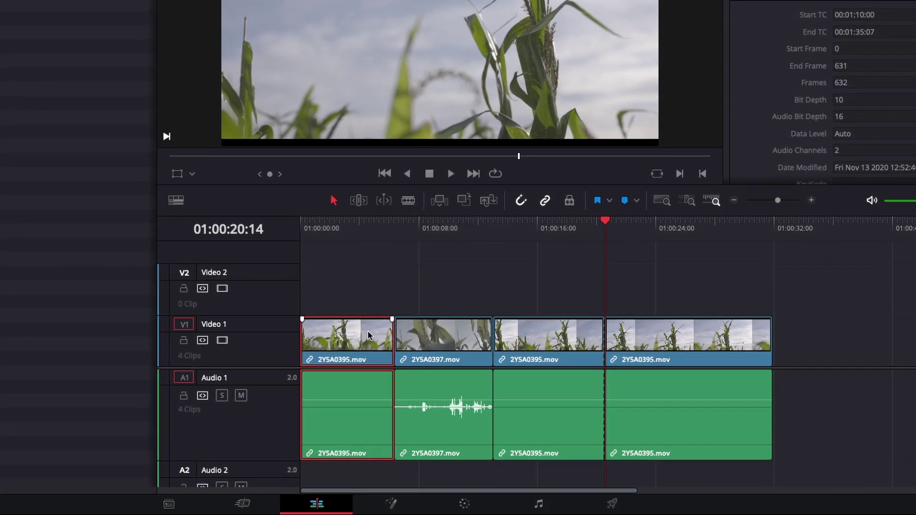
{"action": "left_click", "coordinate": [560, 346]}
{"action": "left_click_drag", "start_coordinate": [559, 344], "coordinate": [845, 340]}
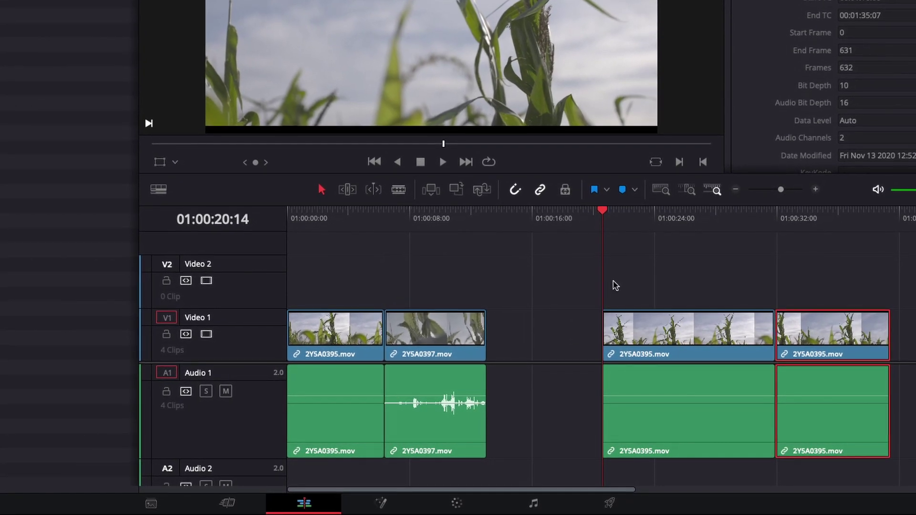
{"action": "left_click", "coordinate": [706, 350], "text": "ctrl"}
{"action": "left_click_drag", "start_coordinate": [705, 349], "coordinate": [582, 339]}
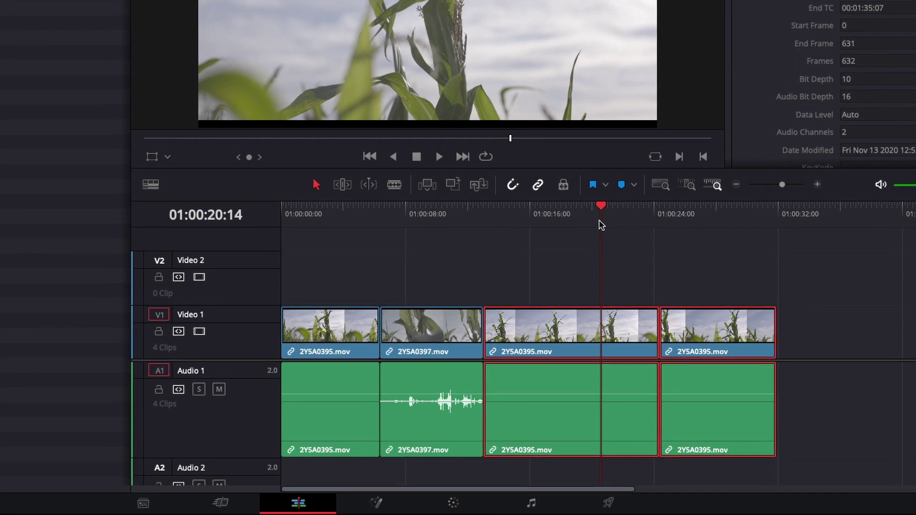
{"action": "left_click_drag", "start_coordinate": [601, 222], "coordinate": [429, 265]}
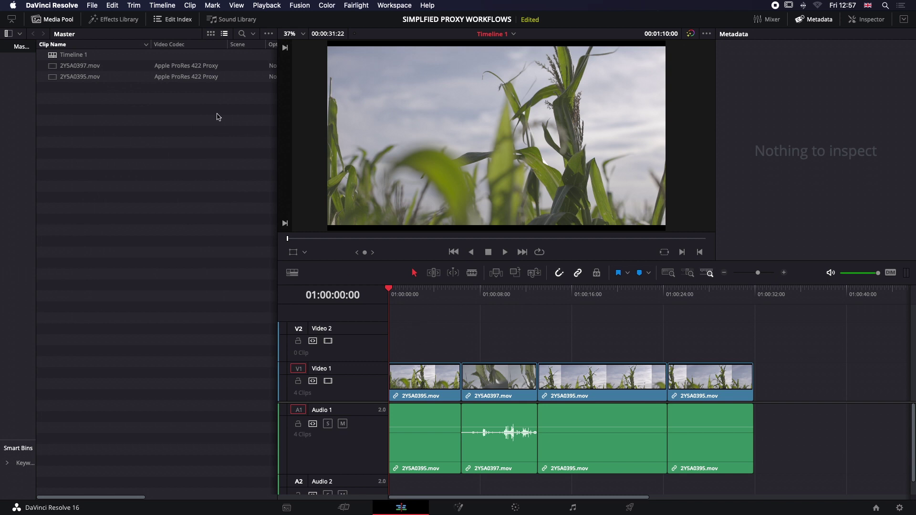
Export Timeline 1 as EDL With Audio, 'Timeline 1 (Resolve).edl', into PROXY MEDIA
{"action": "left_click", "coordinate": [91, 6]}
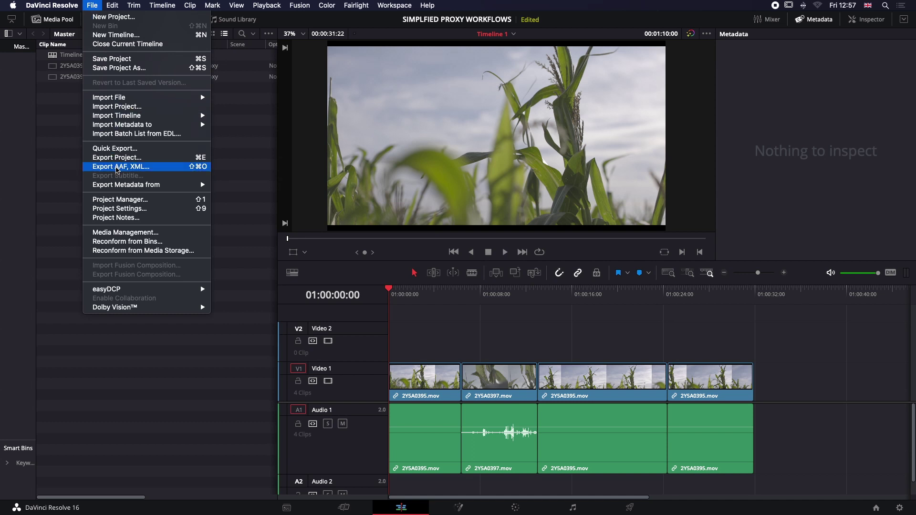
{"action": "left_click", "coordinate": [117, 168]}
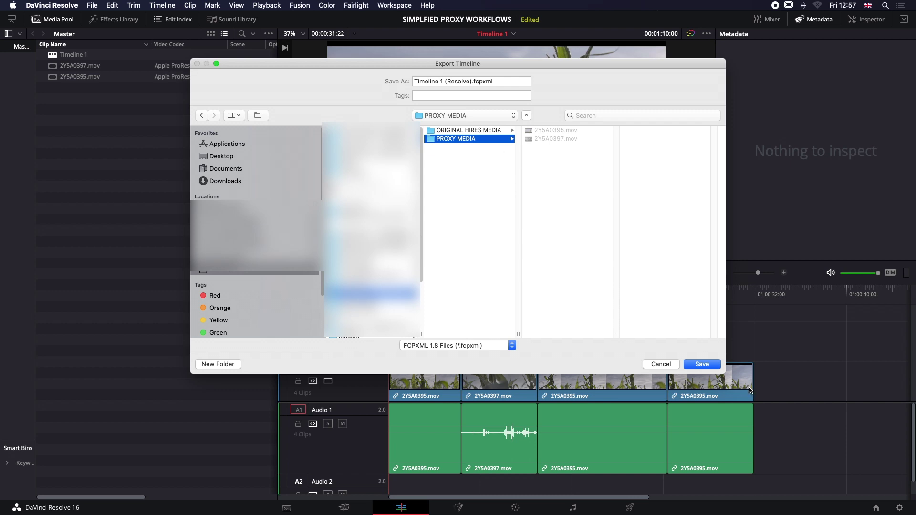
{"action": "left_click", "coordinate": [512, 346]}
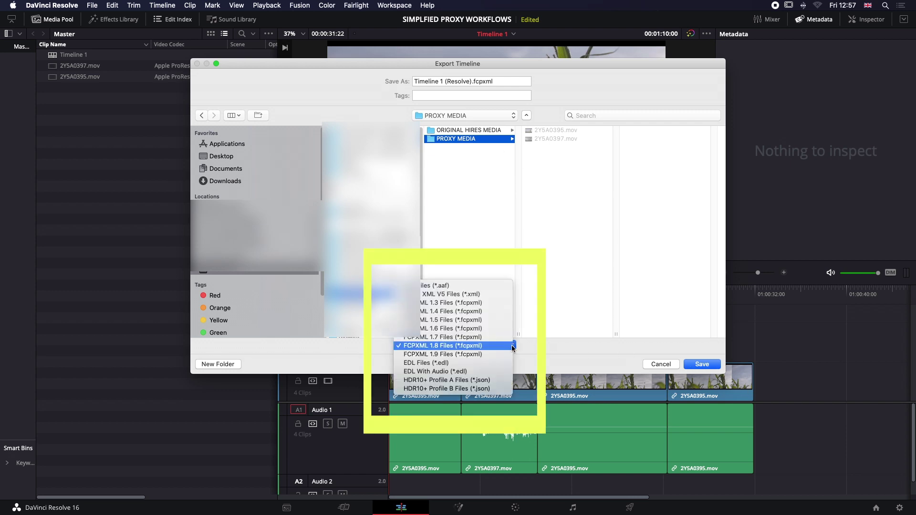
{"action": "left_click", "coordinate": [502, 372]}
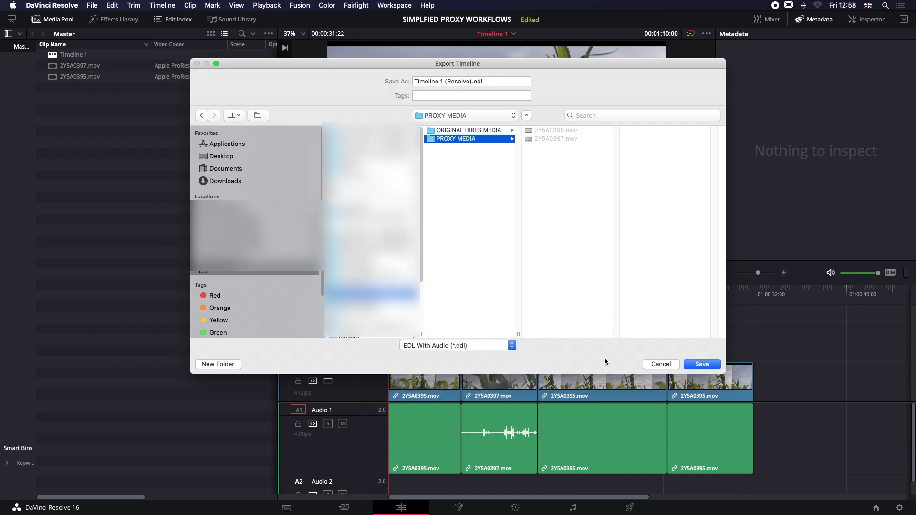
{"action": "left_click", "coordinate": [703, 365]}
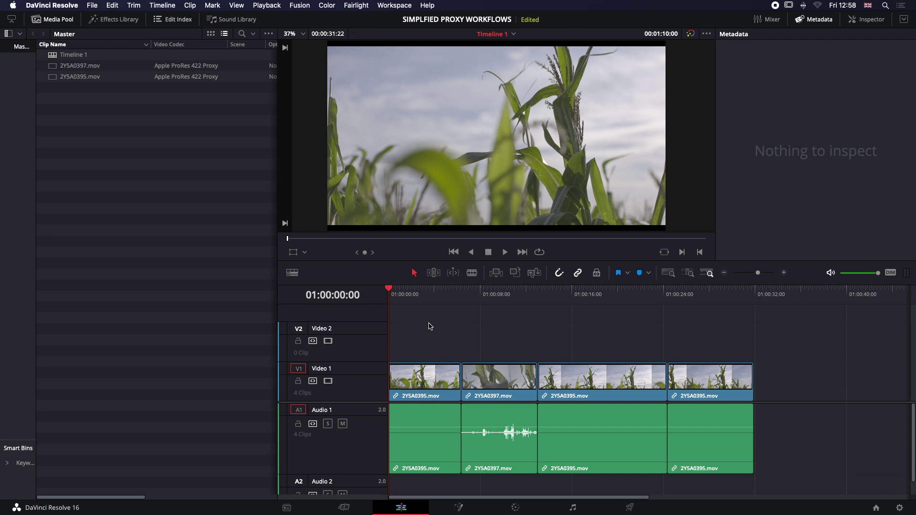
Remove both proxy .mov clips from the Media Pool and confirm the timeline shows Media Offline
{"action": "left_click", "coordinate": [288, 509]}
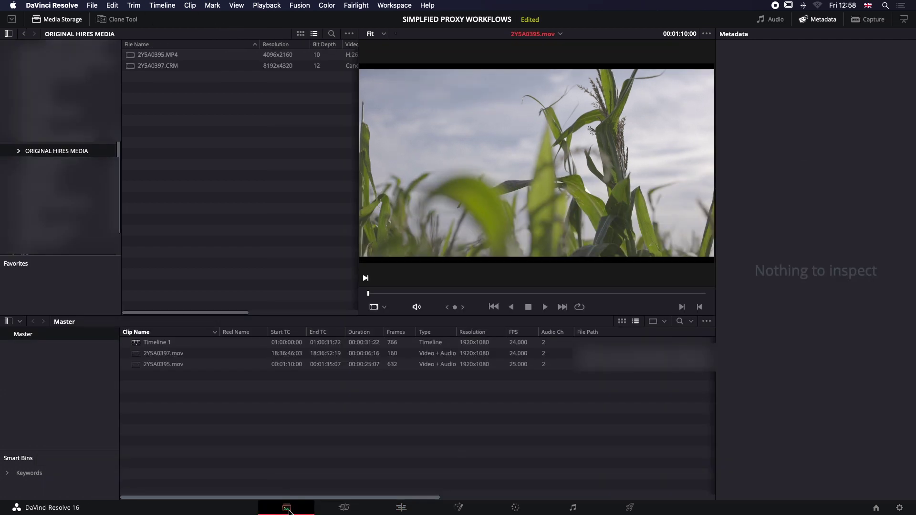
{"action": "left_click_drag", "start_coordinate": [168, 383], "coordinate": [148, 350]}
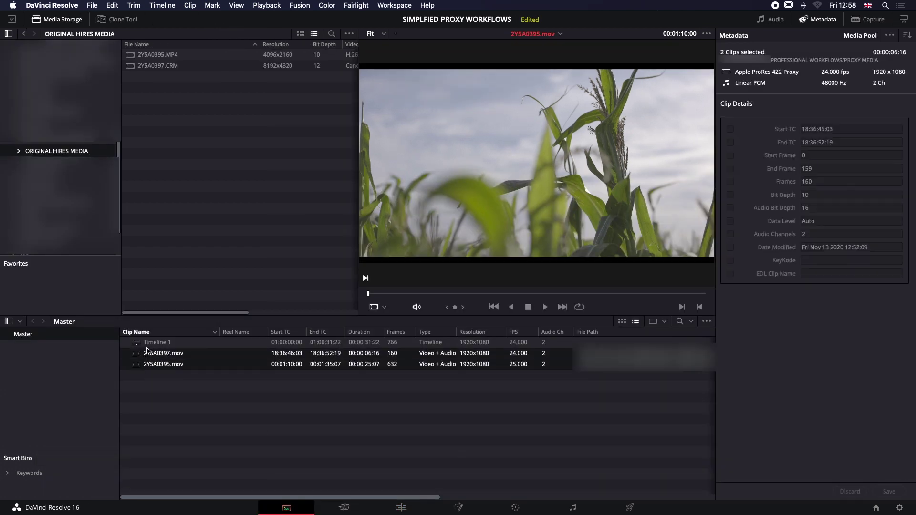
{"action": "key", "text": "Delete"}
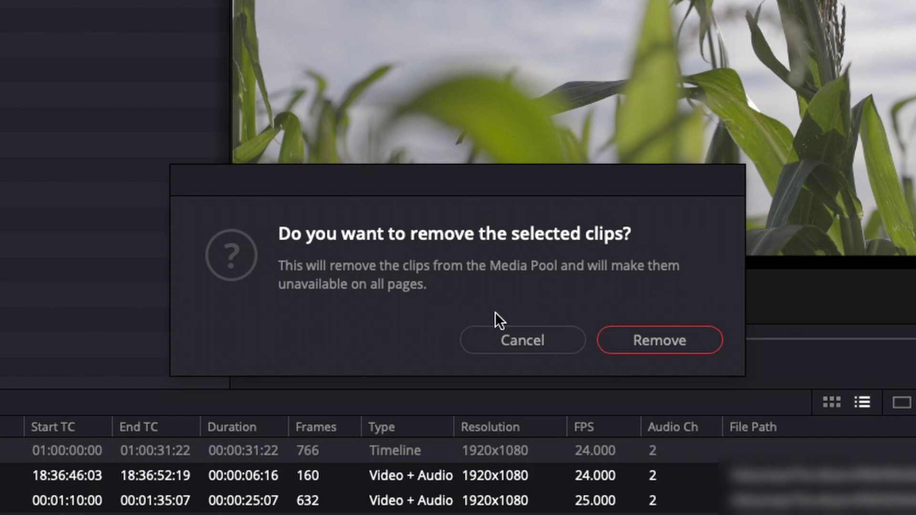
{"action": "left_click", "coordinate": [667, 340]}
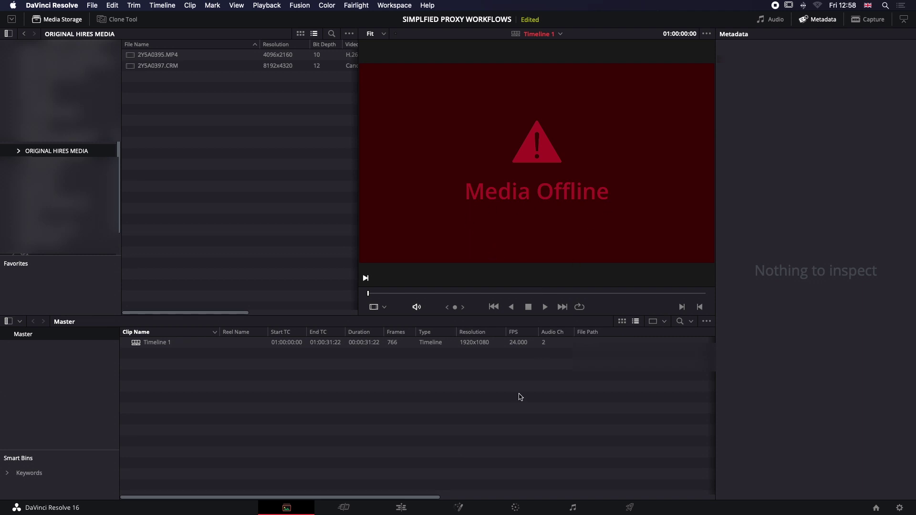
{"action": "left_click", "coordinate": [401, 509]}
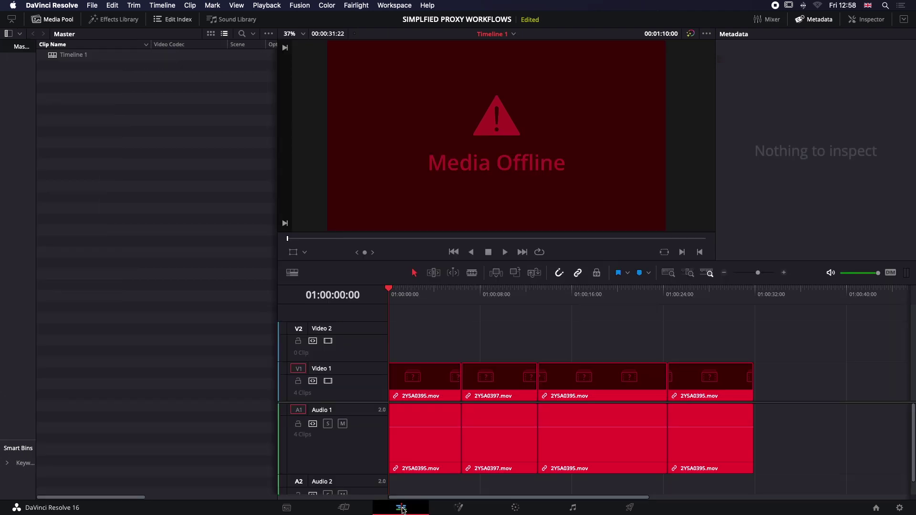
{"action": "left_click_drag", "start_coordinate": [409, 299], "coordinate": [378, 309]}
Import 2Y5A0395.MP4 and 2Y5A0397.CRM from ORIGINAL HIRES MEDIA and view the relinked timeline
{"action": "left_click", "coordinate": [287, 509]}
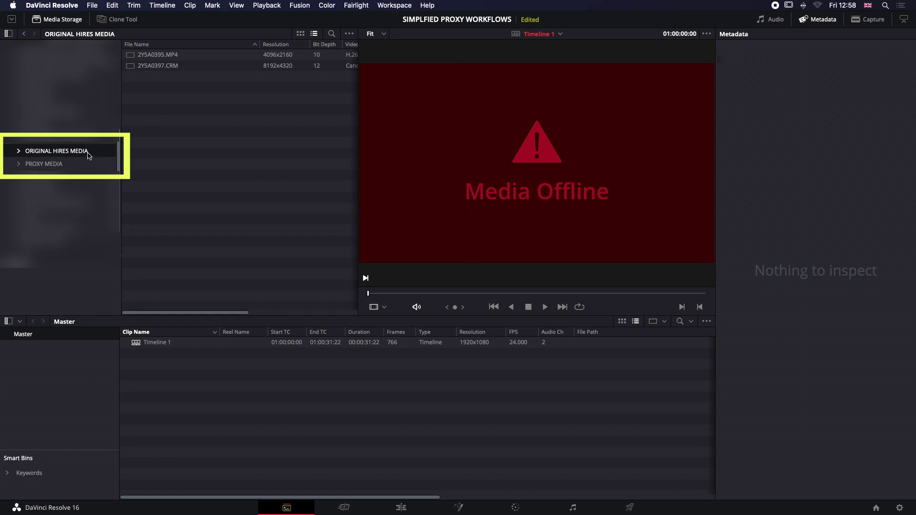
{"action": "left_click_drag", "start_coordinate": [140, 78], "coordinate": [230, 380]}
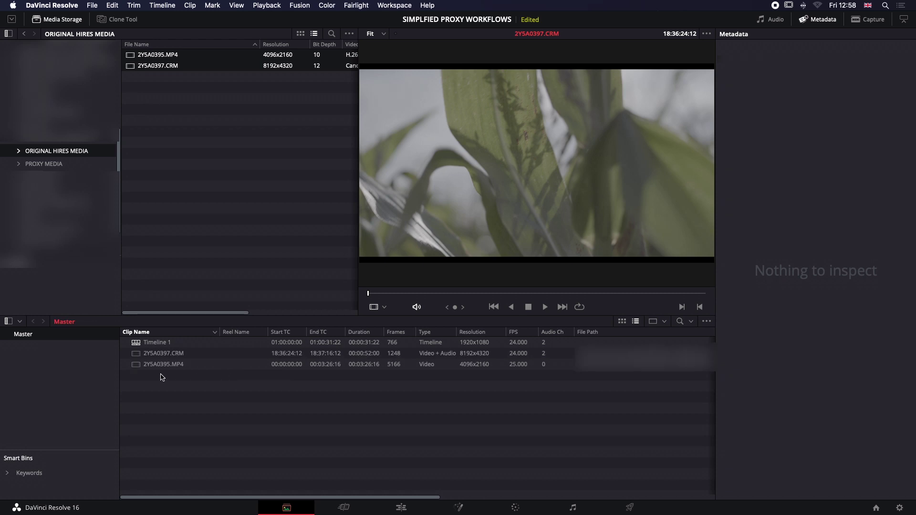
{"action": "left_click", "coordinate": [401, 507]}
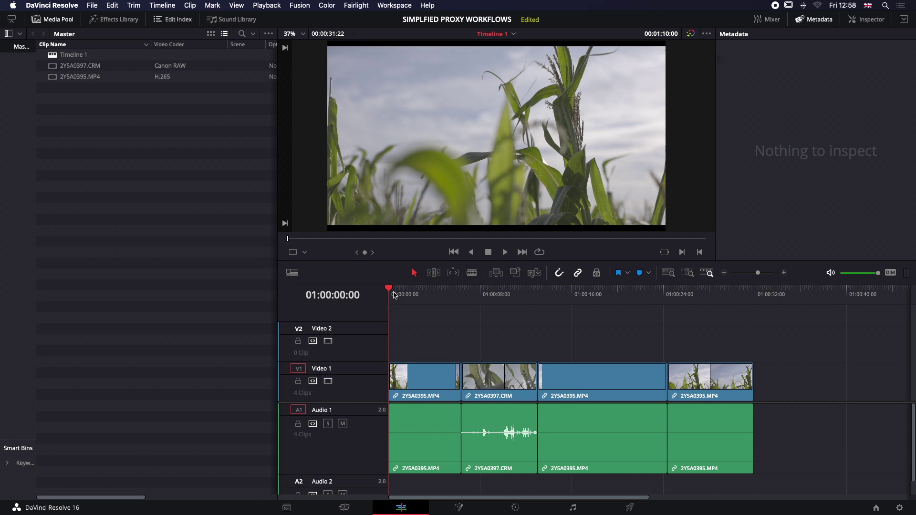
{"action": "left_click_drag", "start_coordinate": [395, 295], "coordinate": [390, 349]}
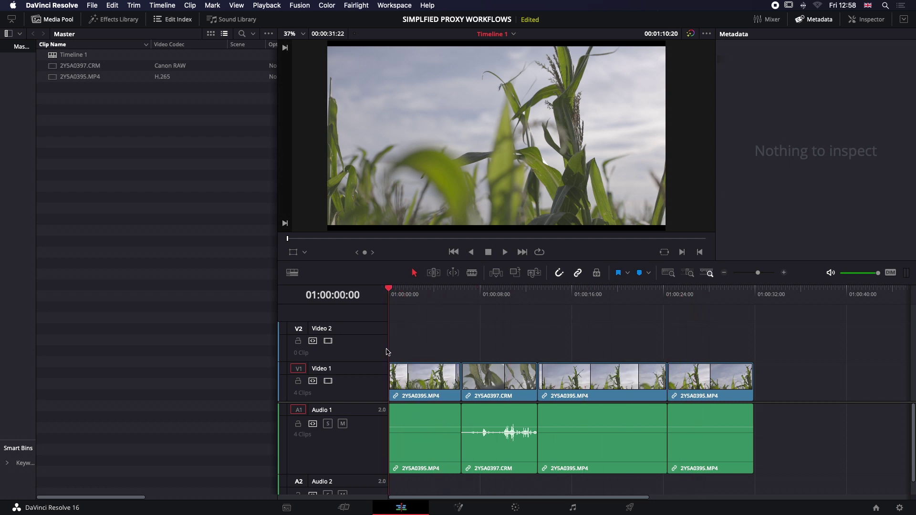
{"action": "key", "text": "space"}
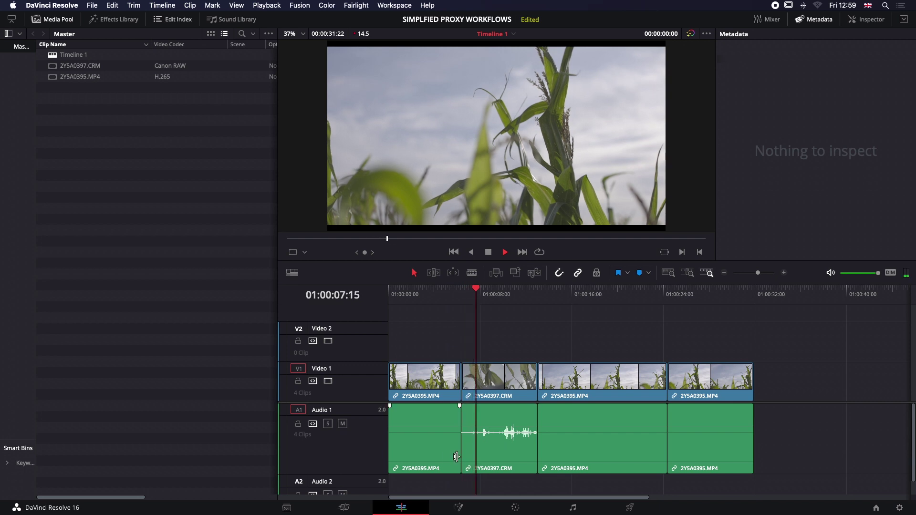
{"action": "key", "text": "space"}
{"action": "left_click", "coordinate": [509, 459]}
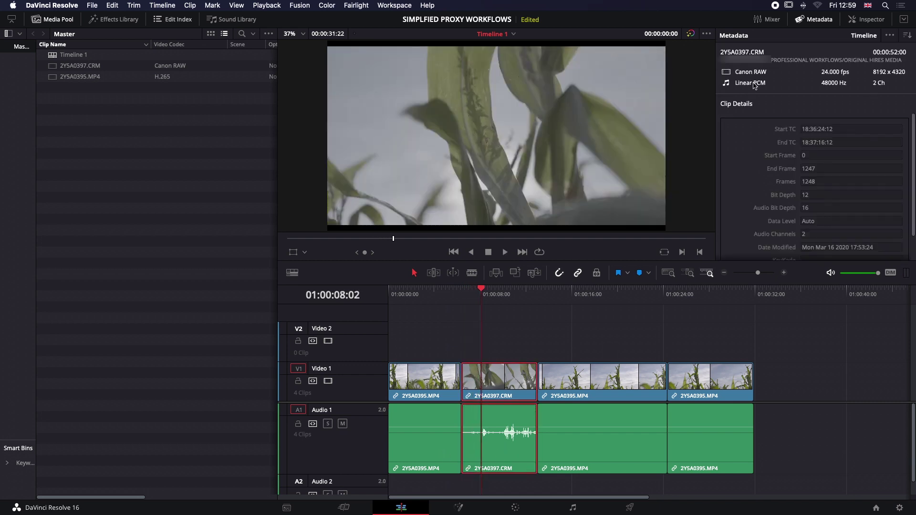
{"action": "left_click", "coordinate": [612, 323]}
{"action": "left_click", "coordinate": [593, 291]}
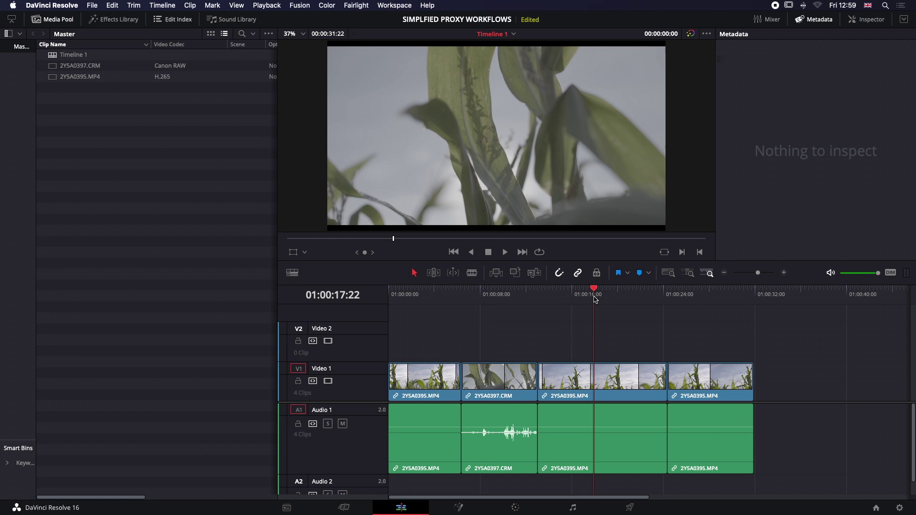
{"action": "left_click", "coordinate": [619, 391]}
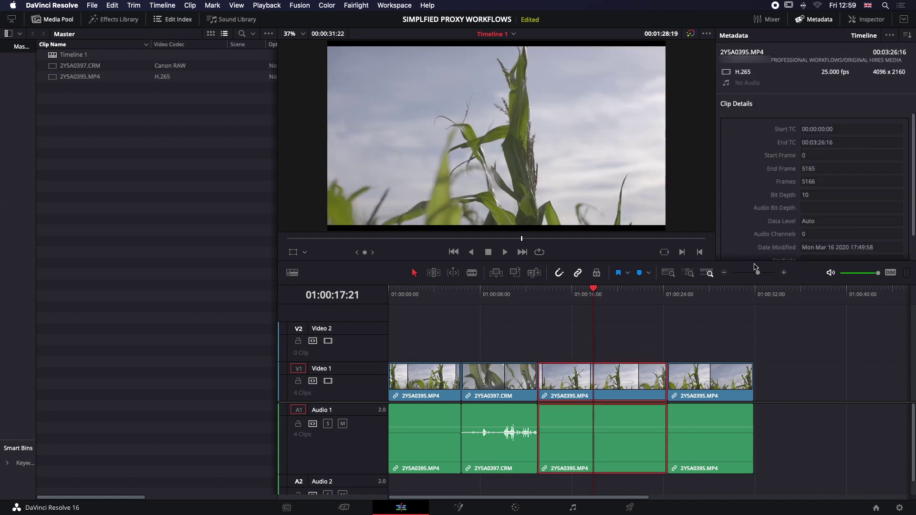
Step through the Color and Fairlight pages to the Deliver page showing relinked Timeline 1
{"action": "left_click", "coordinate": [515, 508]}
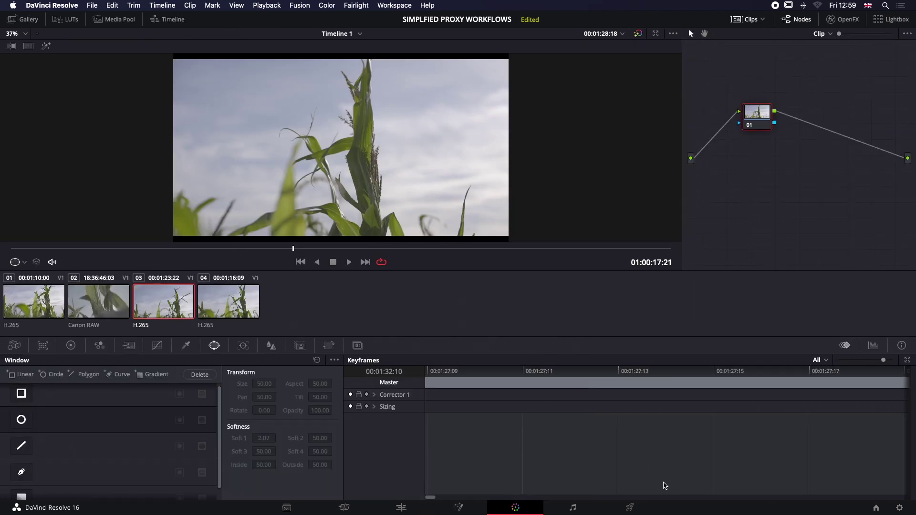
{"action": "key", "text": "shift+7"}
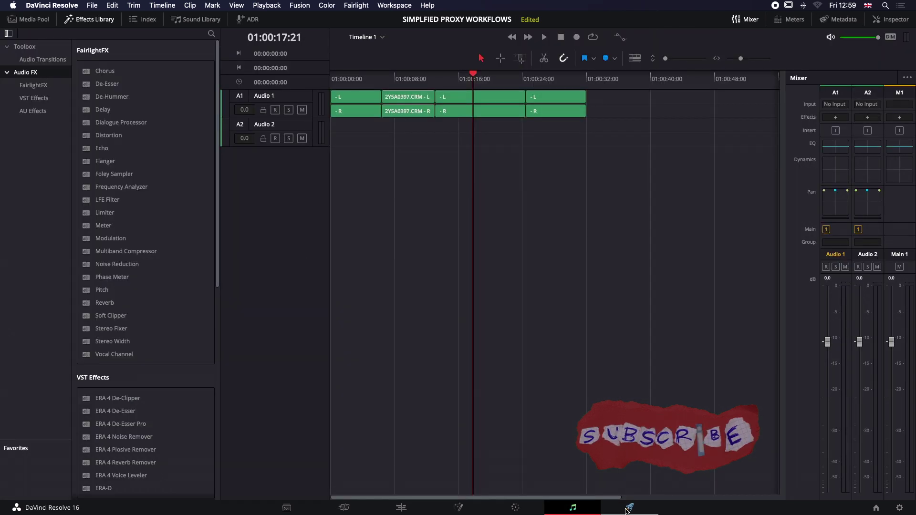
{"action": "left_click", "coordinate": [629, 509]}
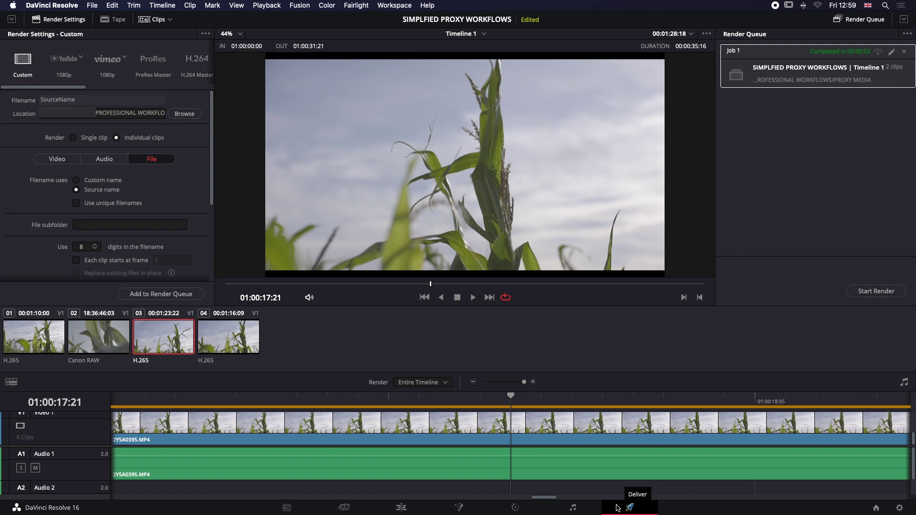
Go back to the Edit page showing Timeline 1's four clips on the 2Y5A0395.MP4 and 2Y5A0397.CRM originals
{"action": "left_click", "coordinate": [402, 509]}
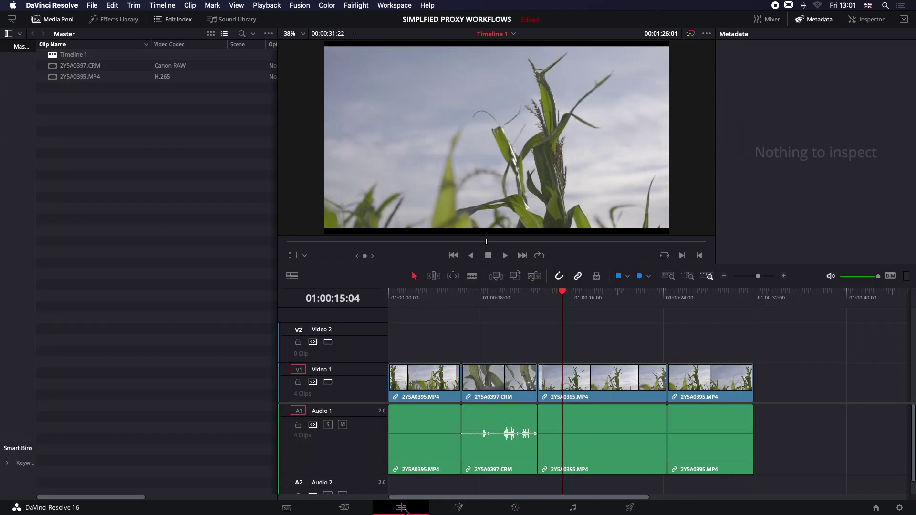